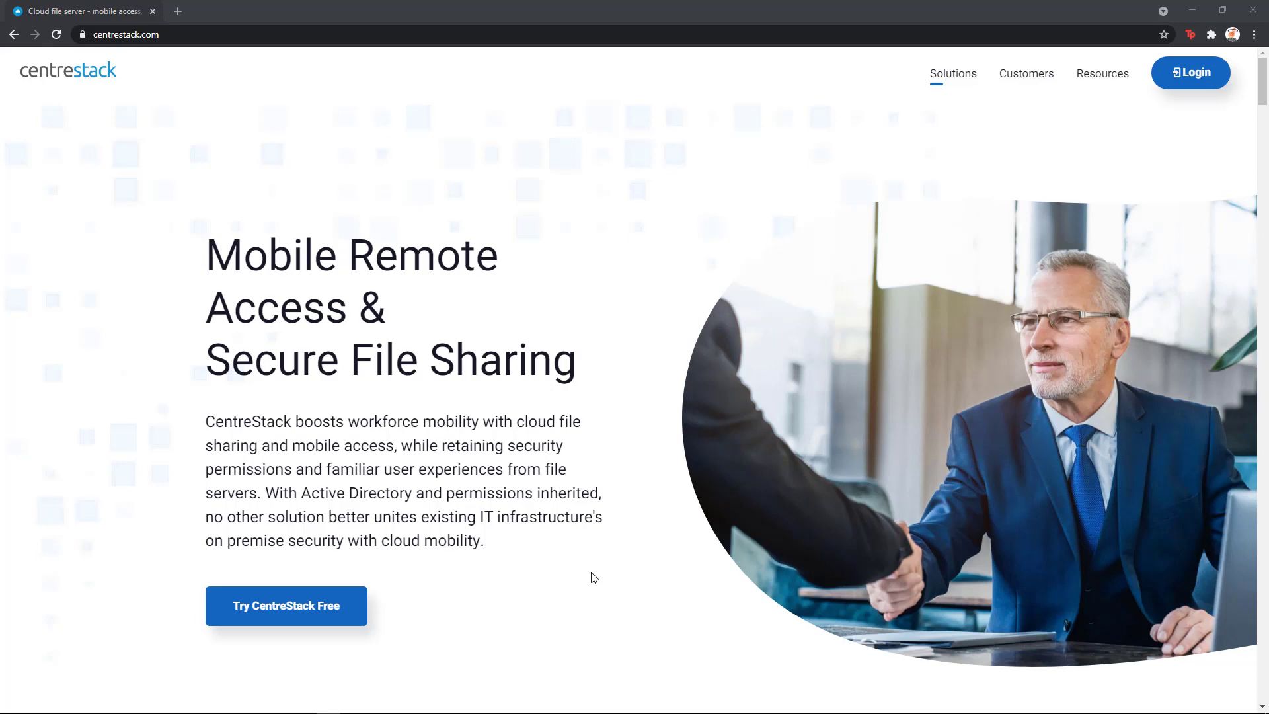
# - Sign in to the partner portal from Try CentreStack Free and open Partner Downloads
pyautogui.scroll(-1, 594, 578)
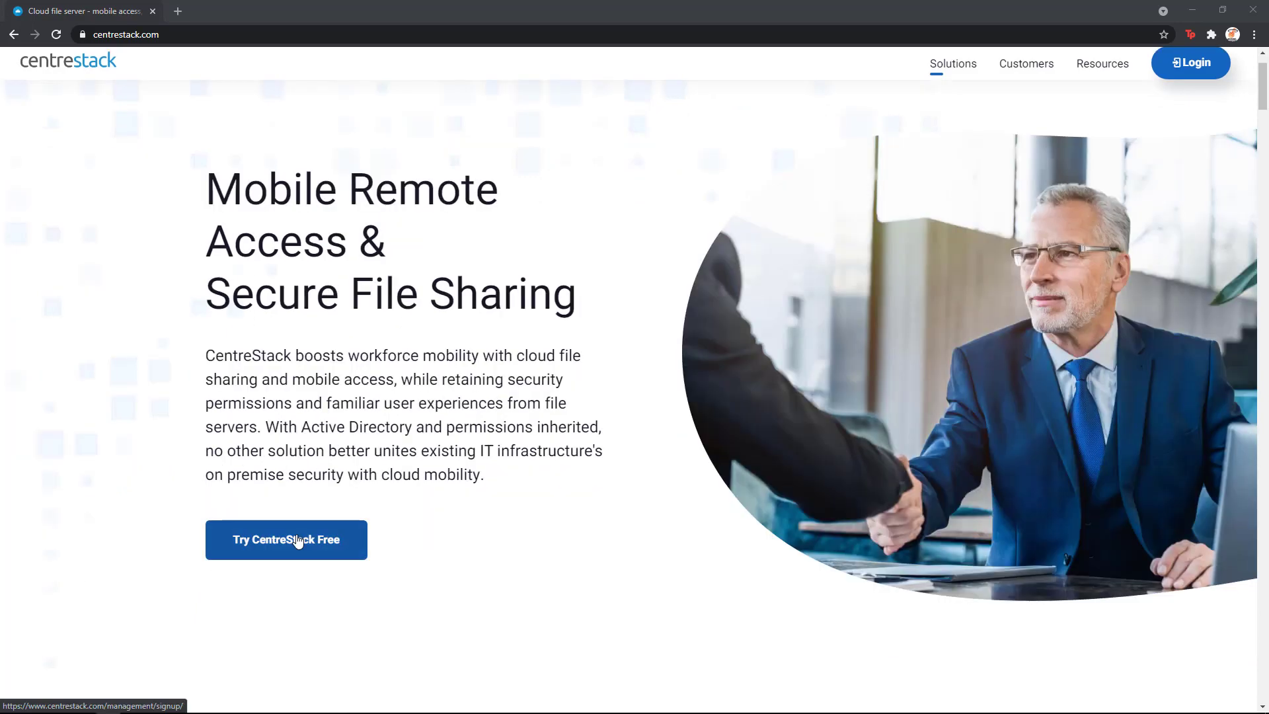
pyautogui.click(303, 538)
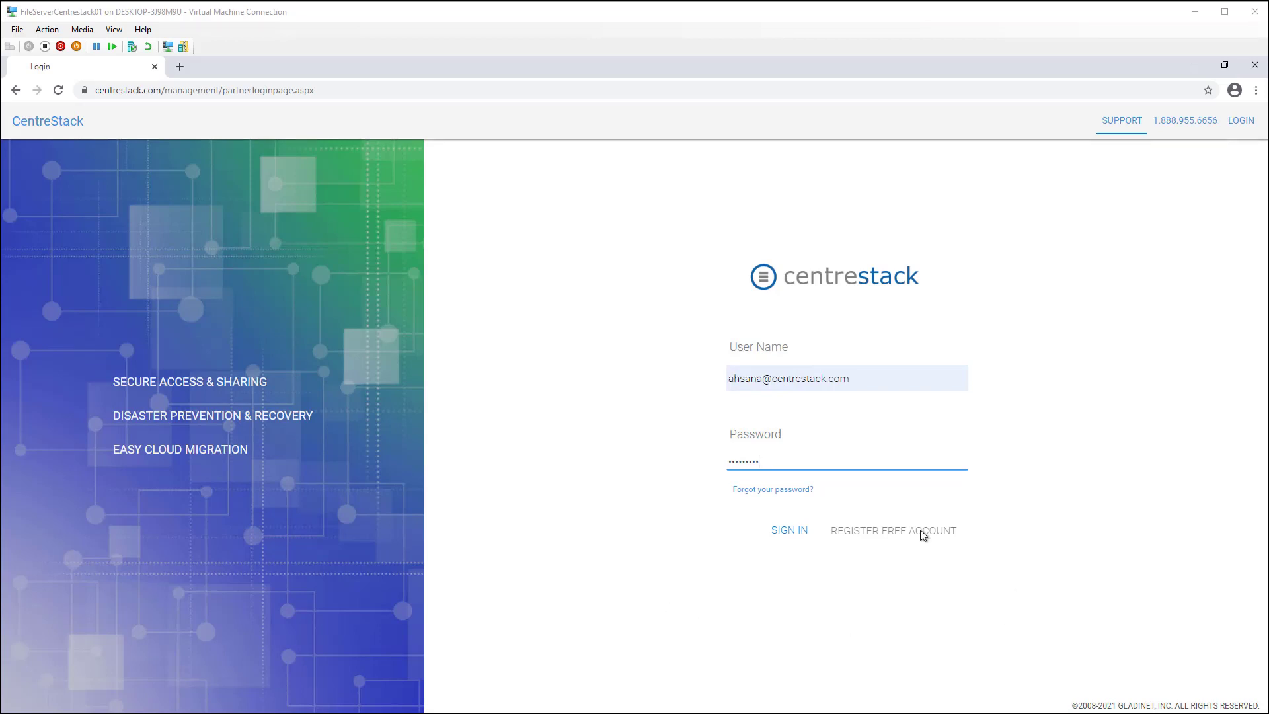
pyautogui.click(786, 533)
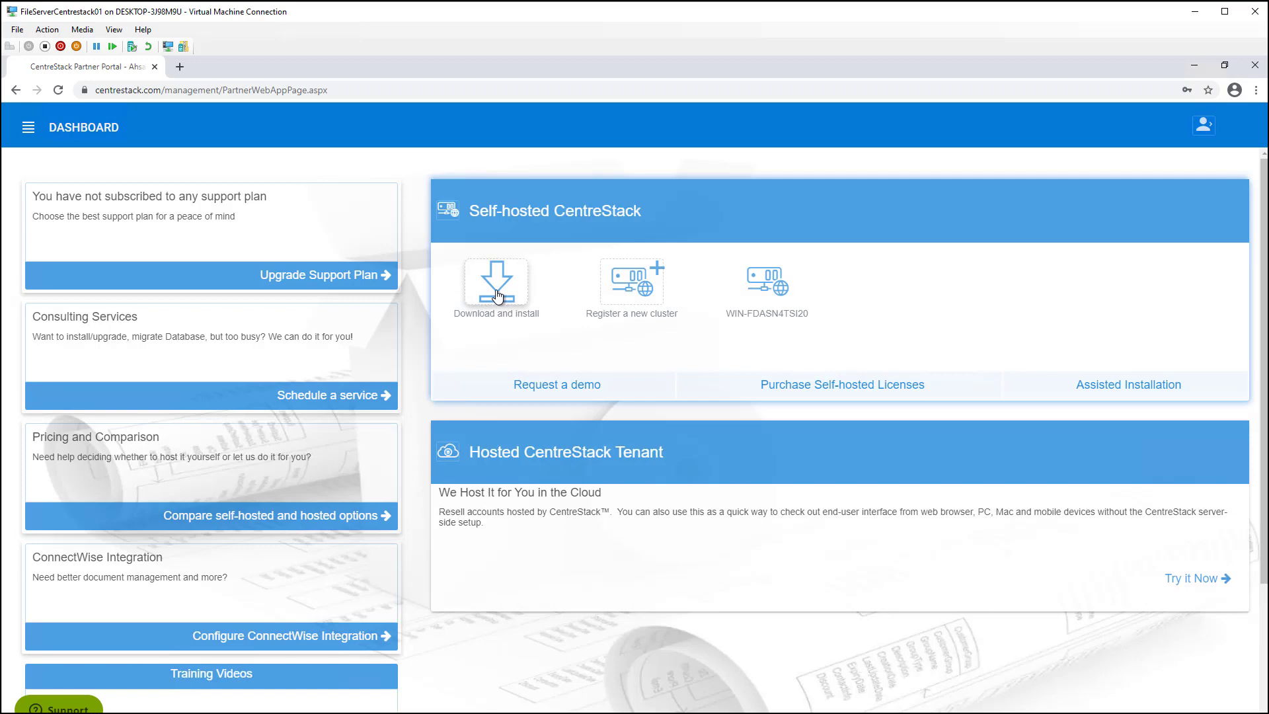
pyautogui.click(498, 296)
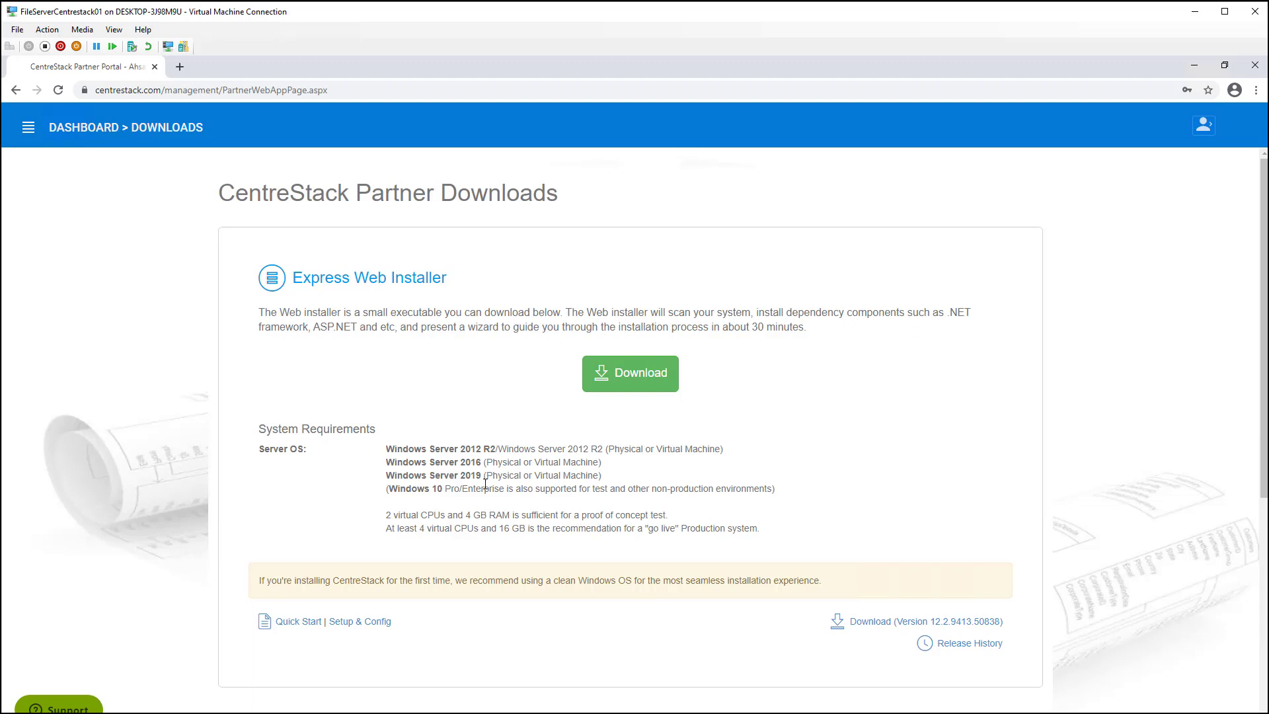
# - Download the Express Web Installer and launch the downloaded .exe
pyautogui.click(609, 375)
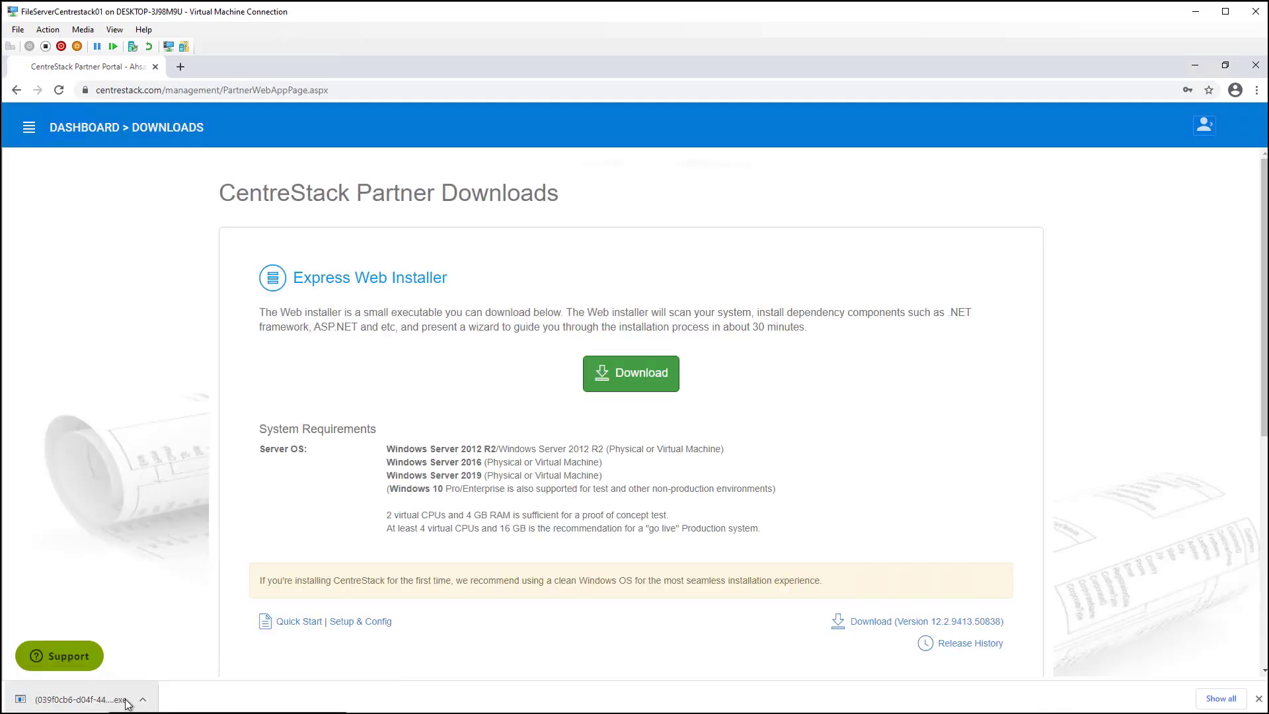
pyautogui.click(127, 702)
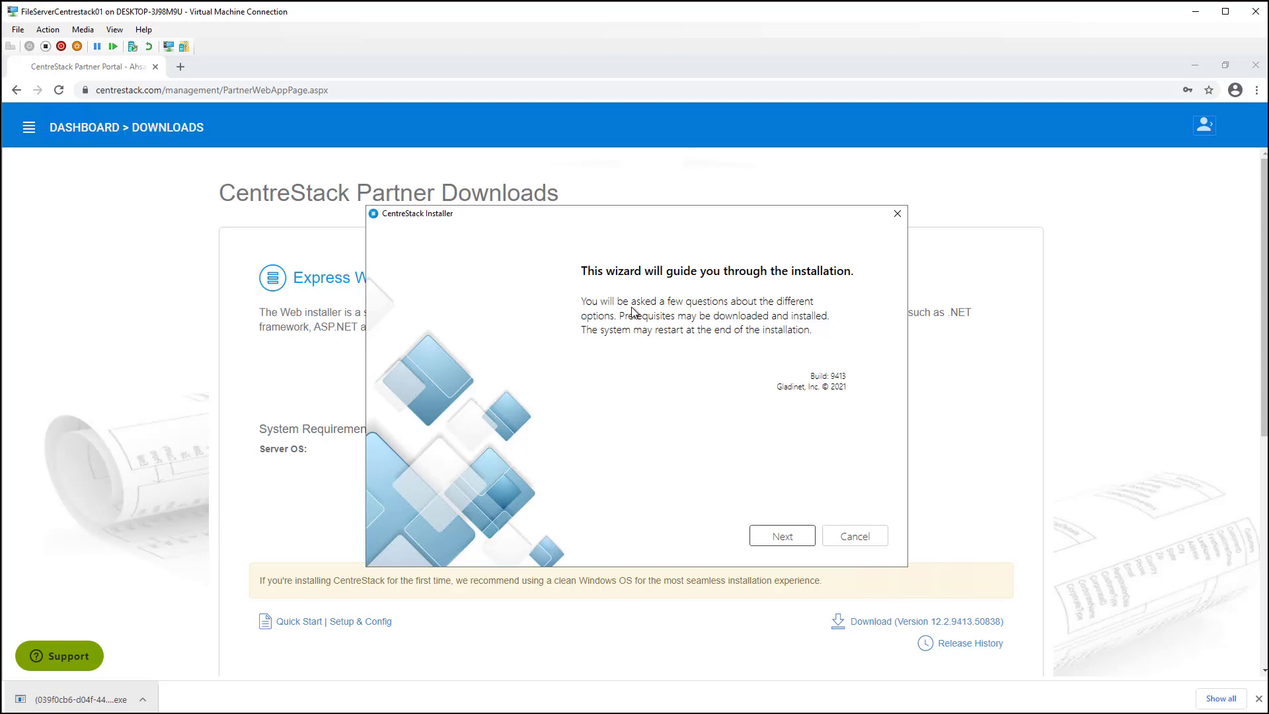
pyautogui.press('Return')
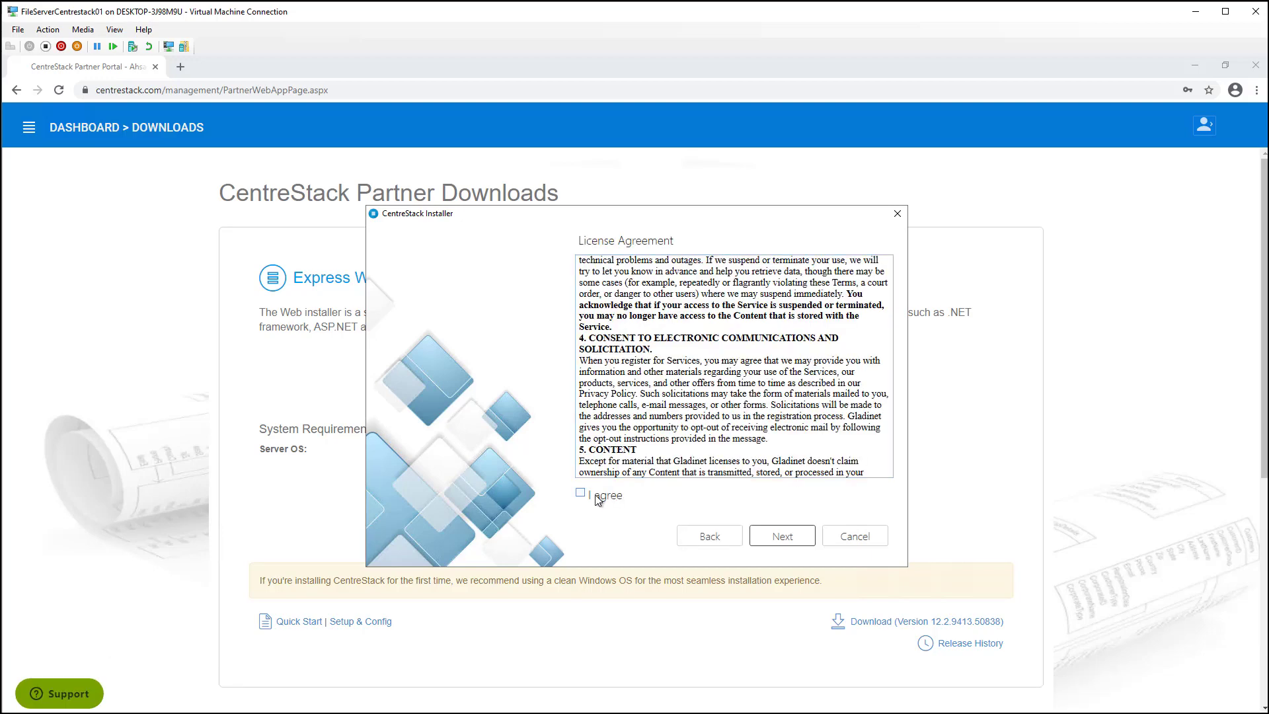
# - Accept the license and install to the default Program Files (x86) path
pyautogui.click(595, 495)
pyautogui.click(777, 539)
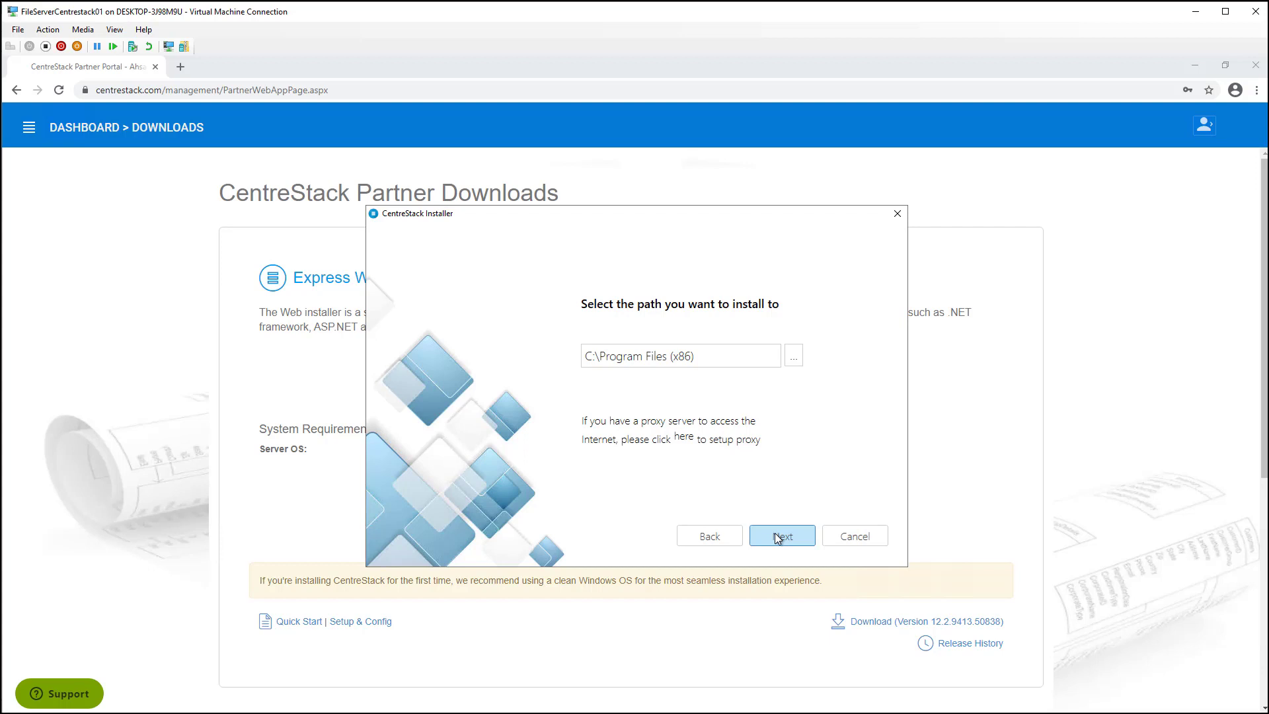
pyautogui.click(775, 536)
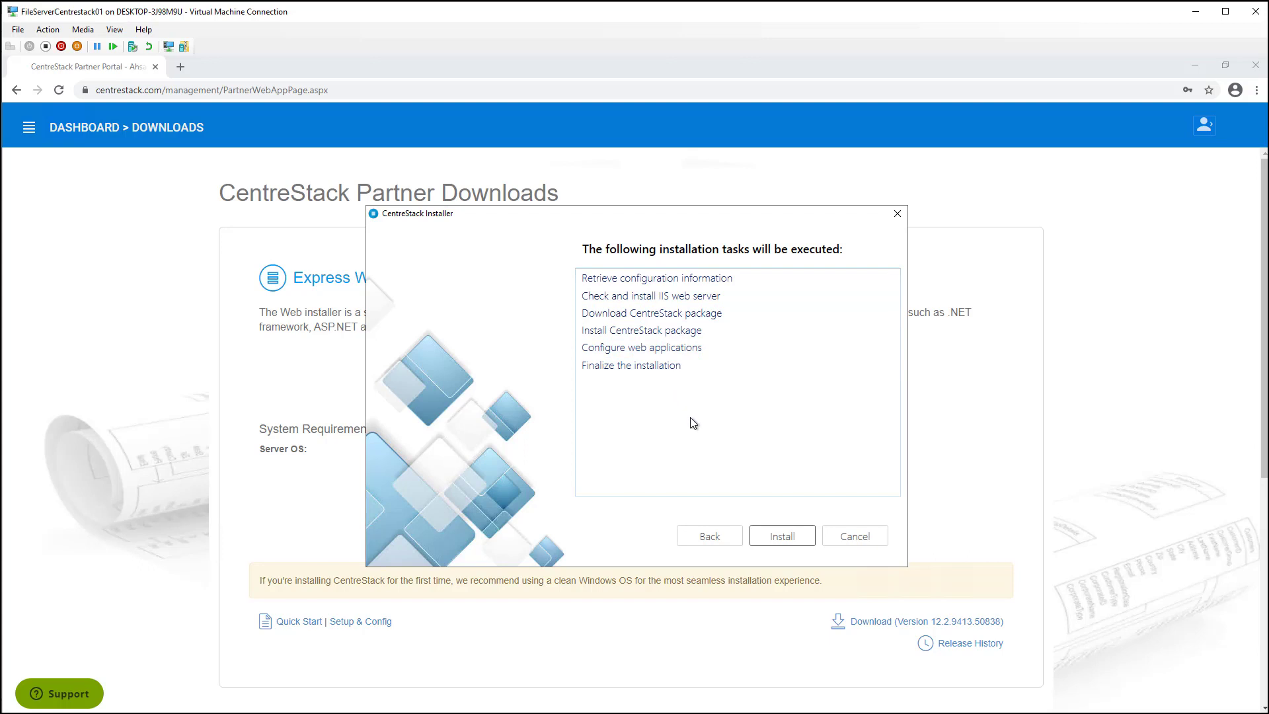
pyautogui.click(773, 536)
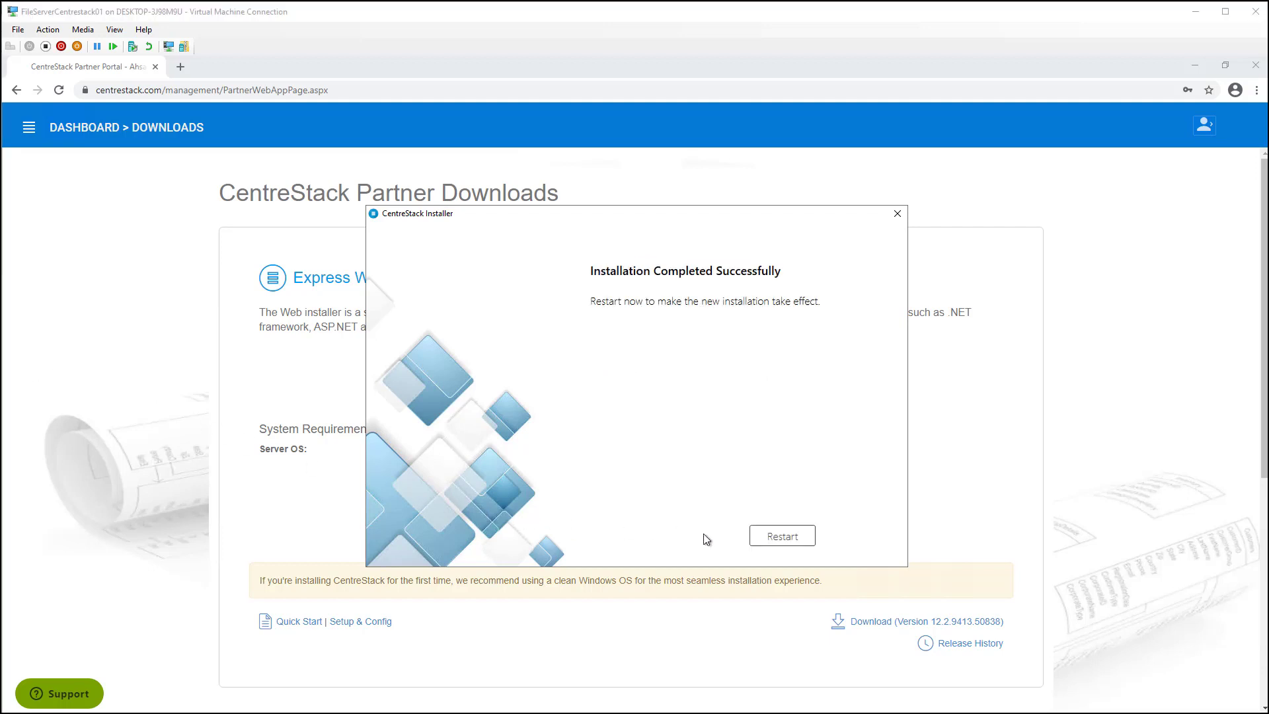
# - Restart the server, then launch the CentreStack Portal shortcut from the desktop CentreStack folder
pyautogui.click(779, 537)
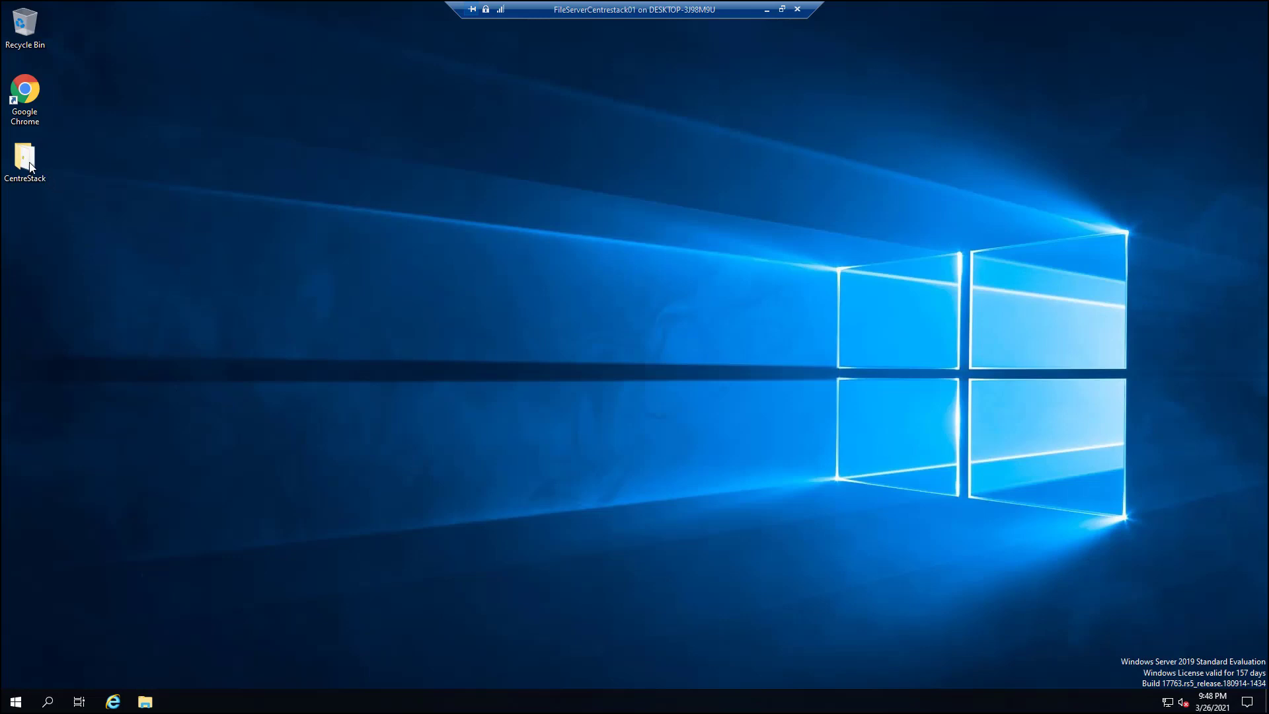
pyautogui.doubleClick(31, 167)
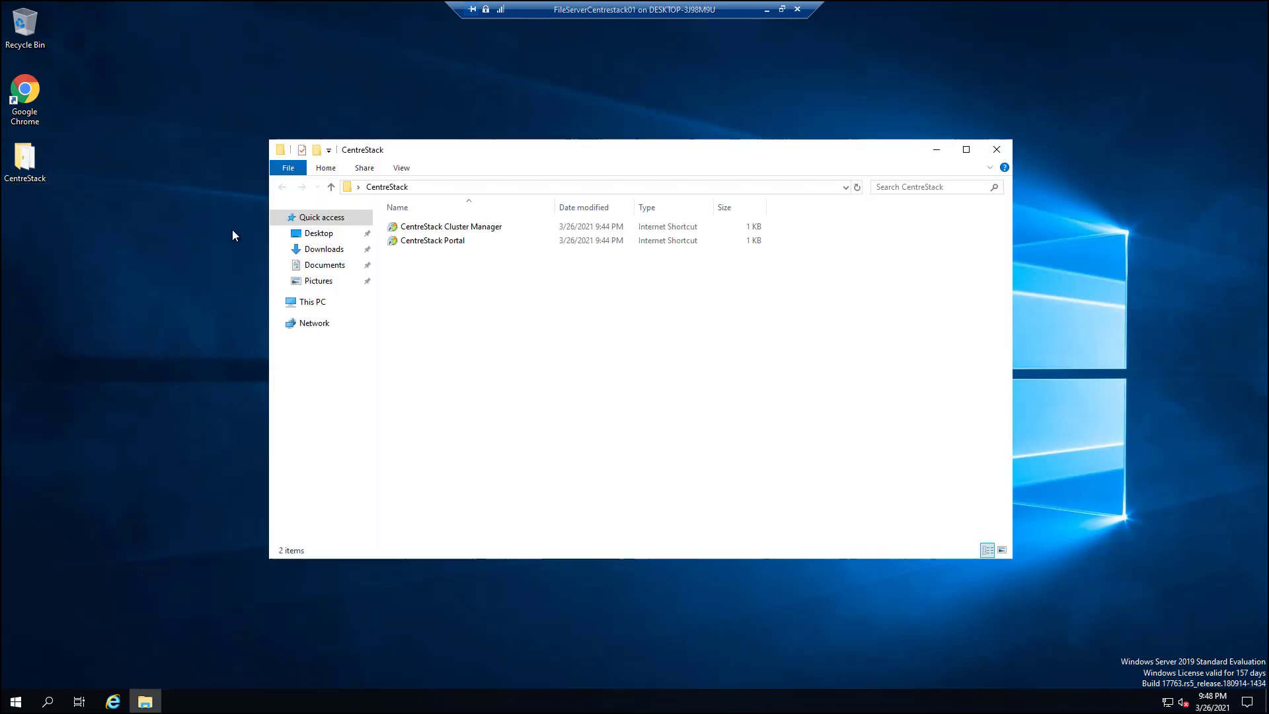
pyautogui.doubleClick(444, 242)
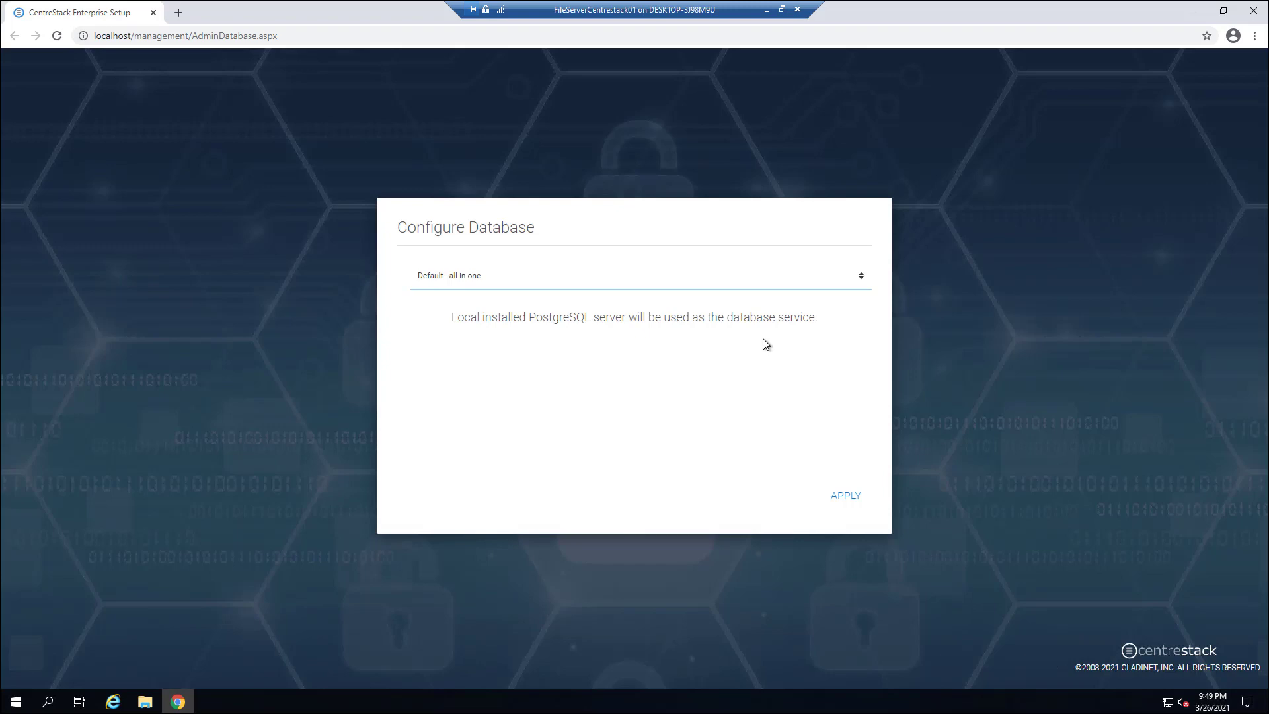
# - Apply the Default - all in one database, accept the terms, and create the default admin account
pyautogui.click(863, 275)
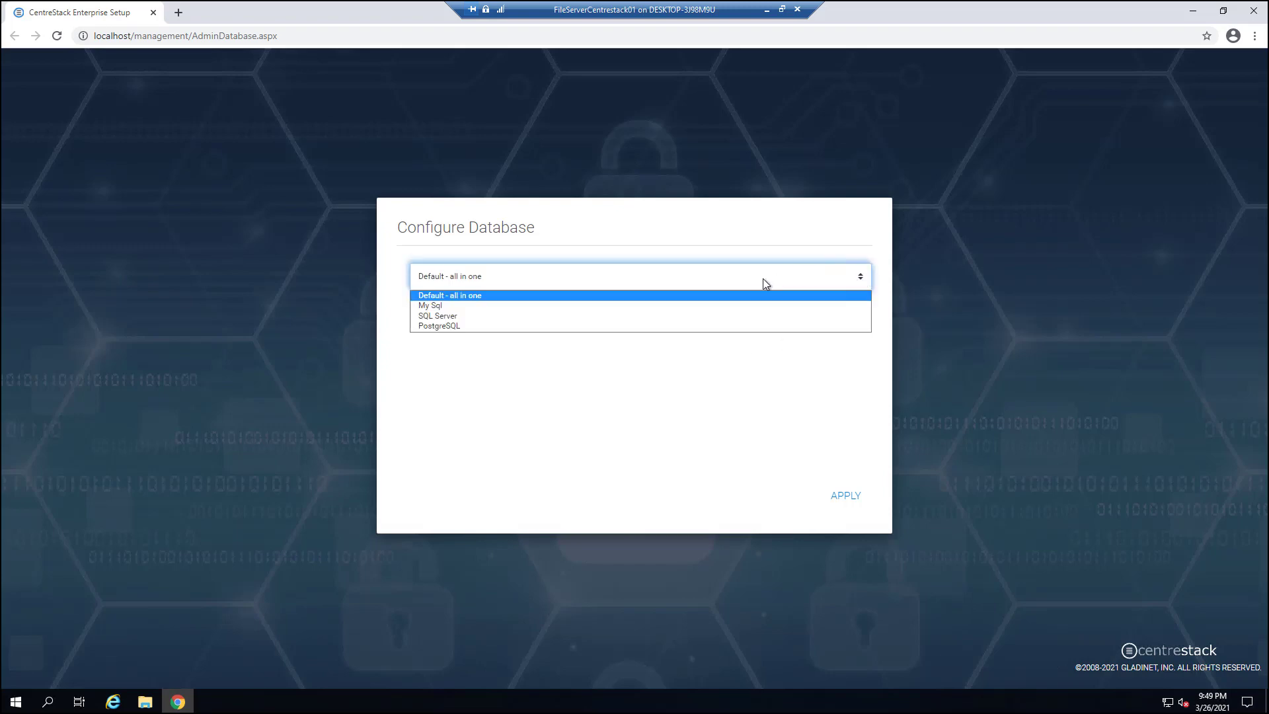
pyautogui.click(623, 295)
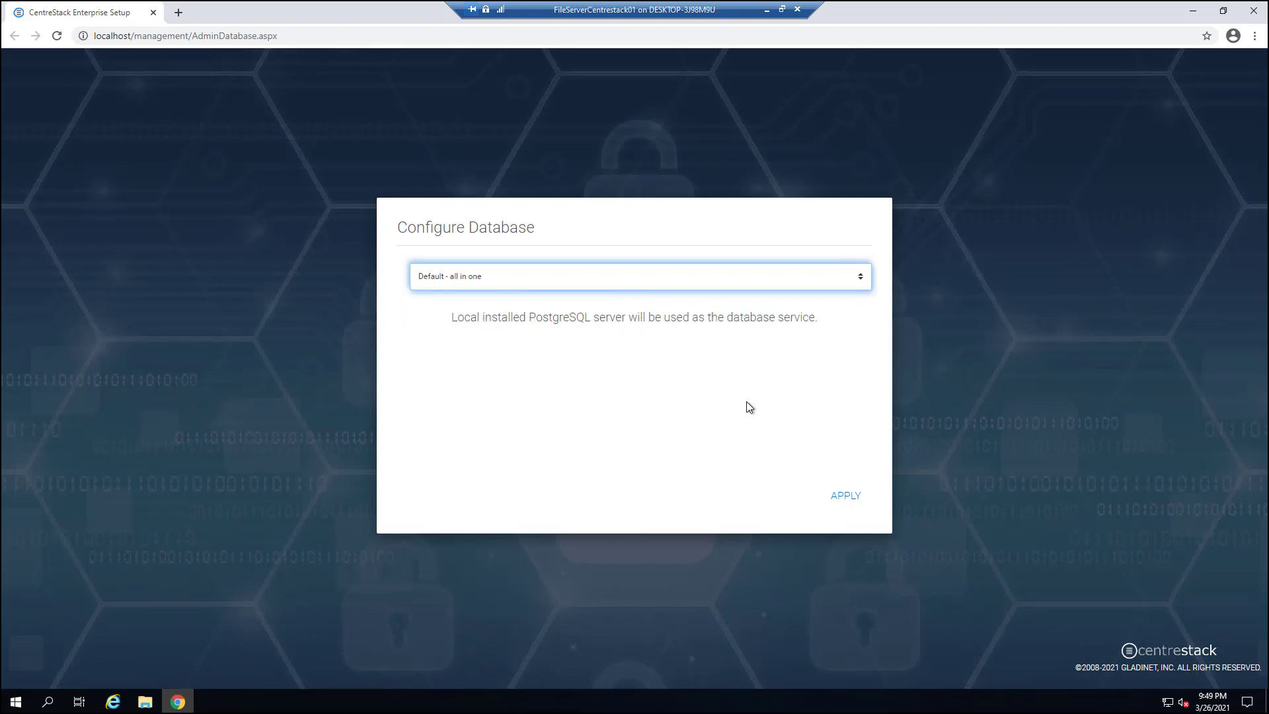
pyautogui.click(839, 497)
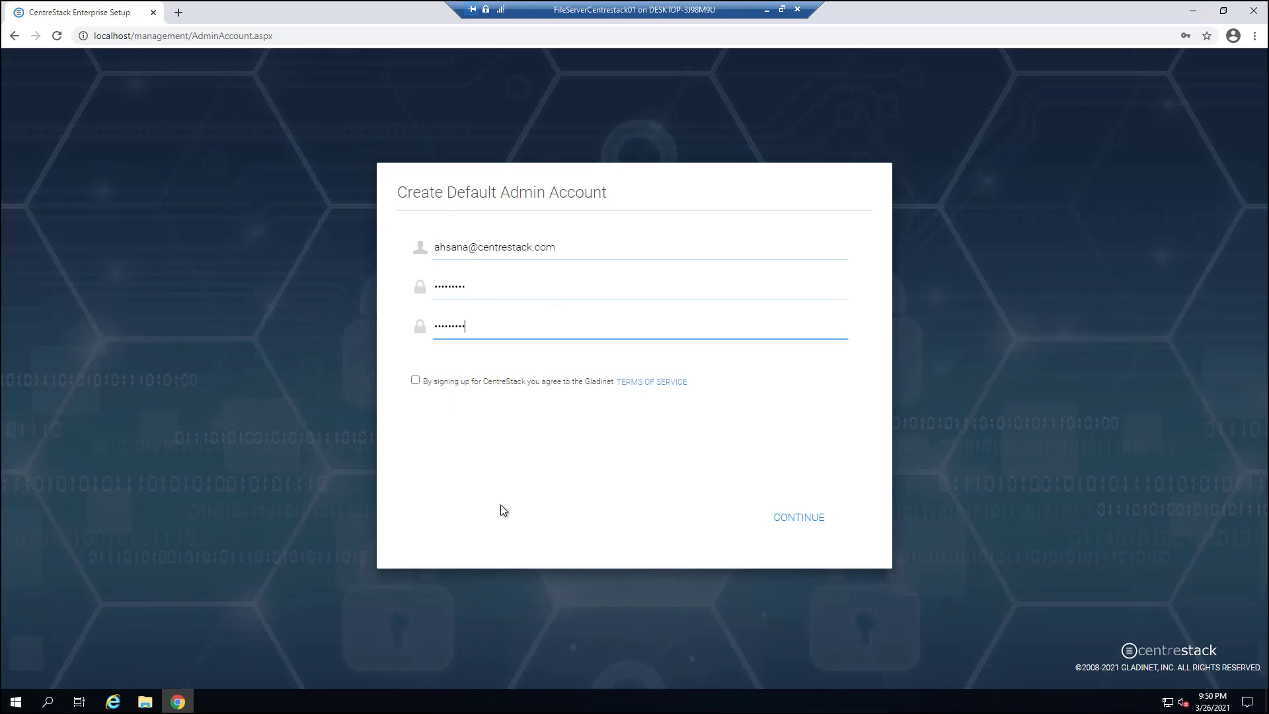
pyautogui.click(416, 381)
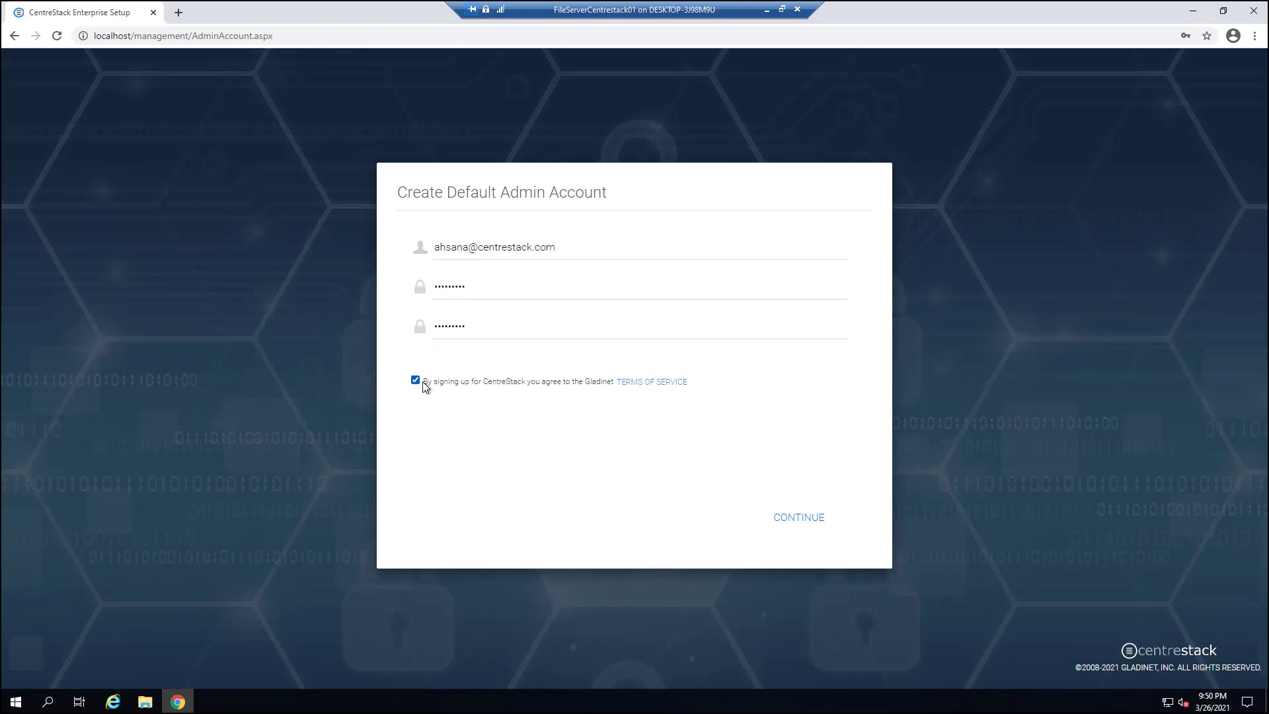
pyautogui.click(800, 519)
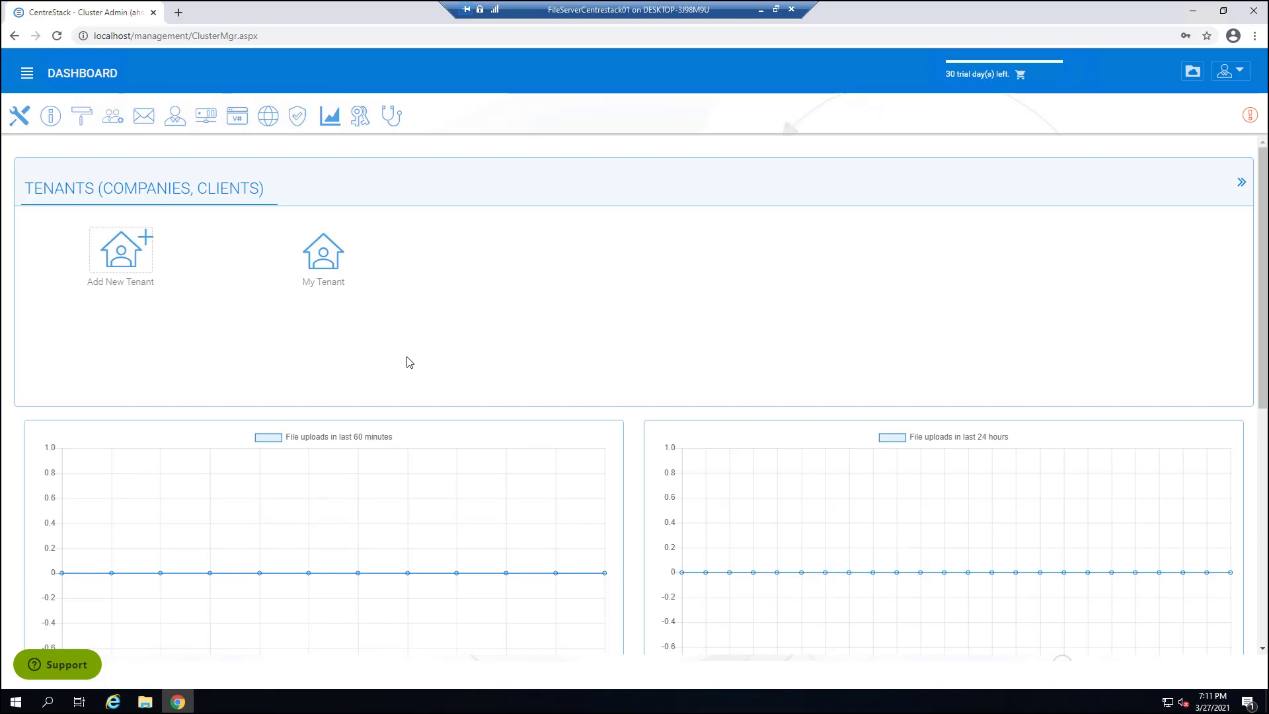
# - Open the sidebar and enter the Cluster Admin tenant's My Tenant dashboard
pyautogui.click(36, 83)
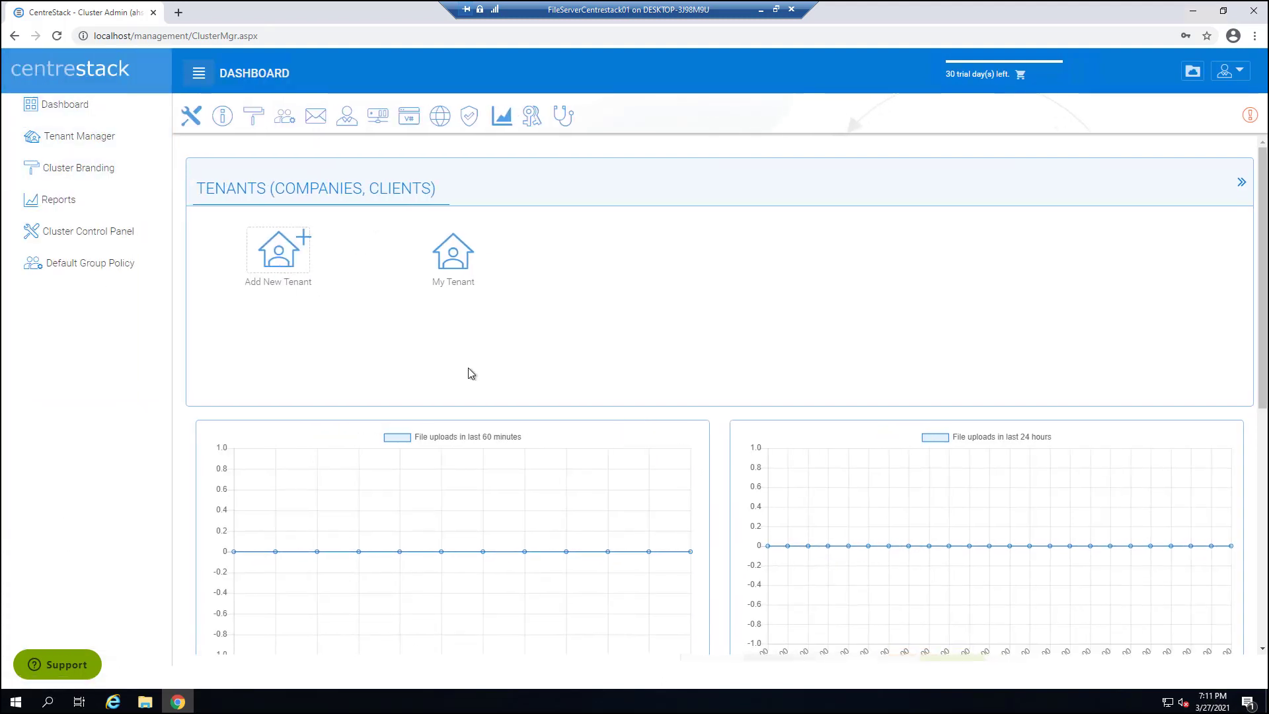
pyautogui.click(454, 276)
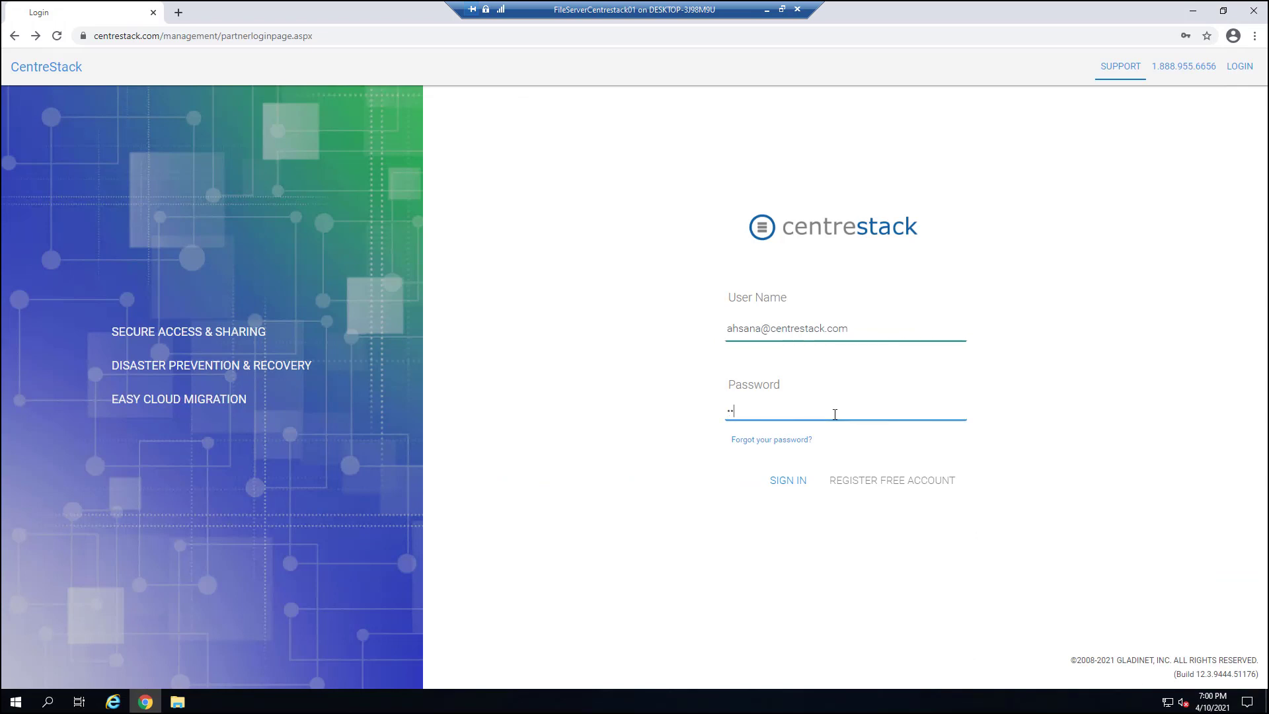
# - Enter the partner password and submit the login
pyautogui.write('•••••••••')
pyautogui.press('Return')
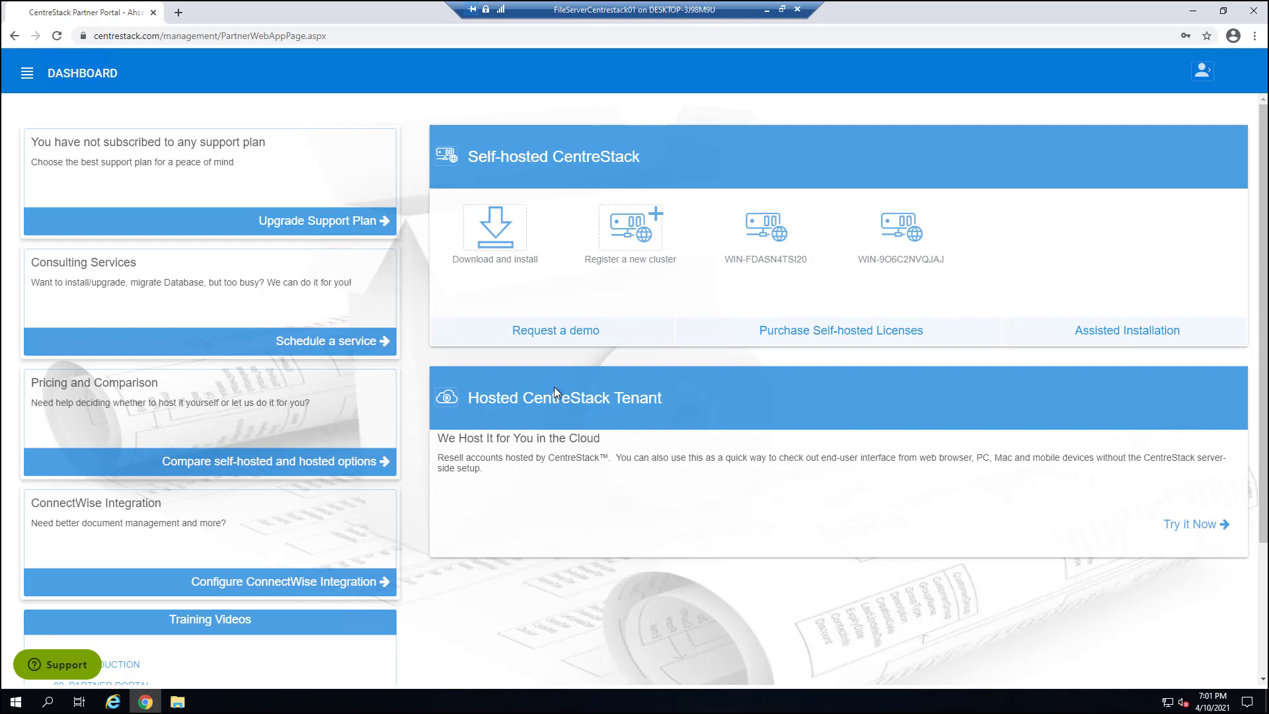
# - Expand Private CentreStack in the sidebar and open the Self-hosted Clusters list
pyautogui.click(27, 73)
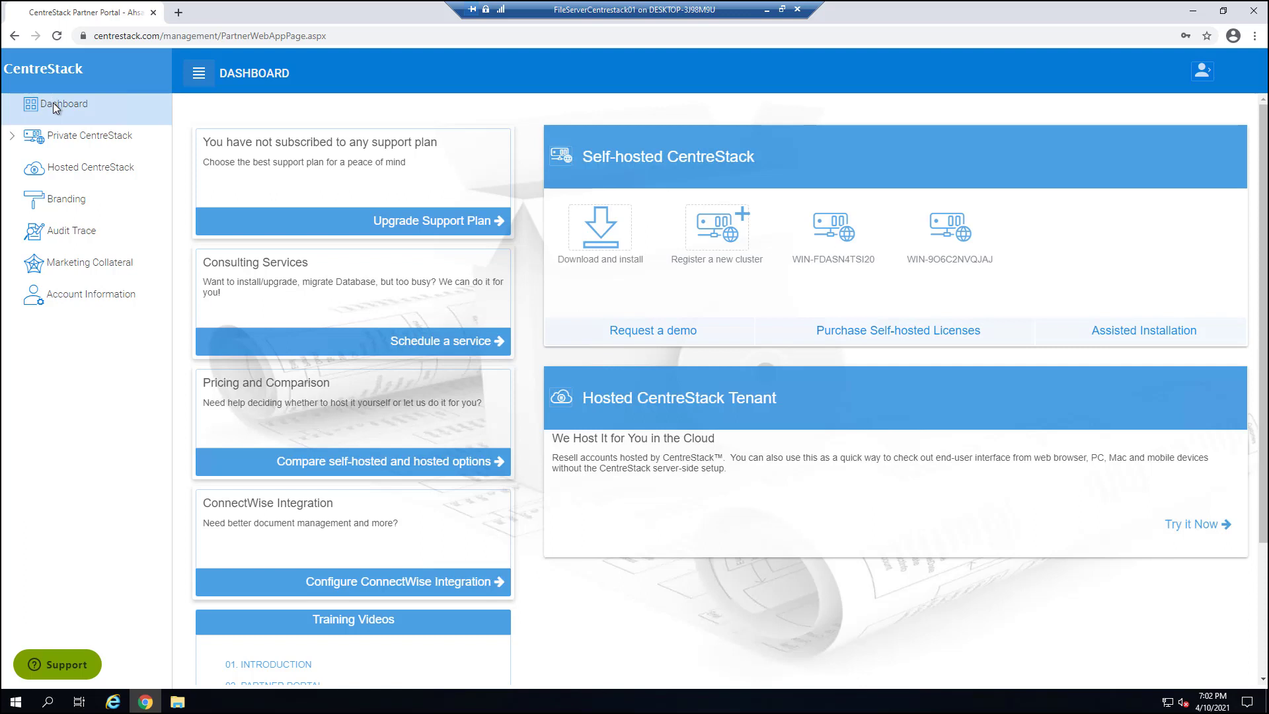
pyautogui.click(16, 140)
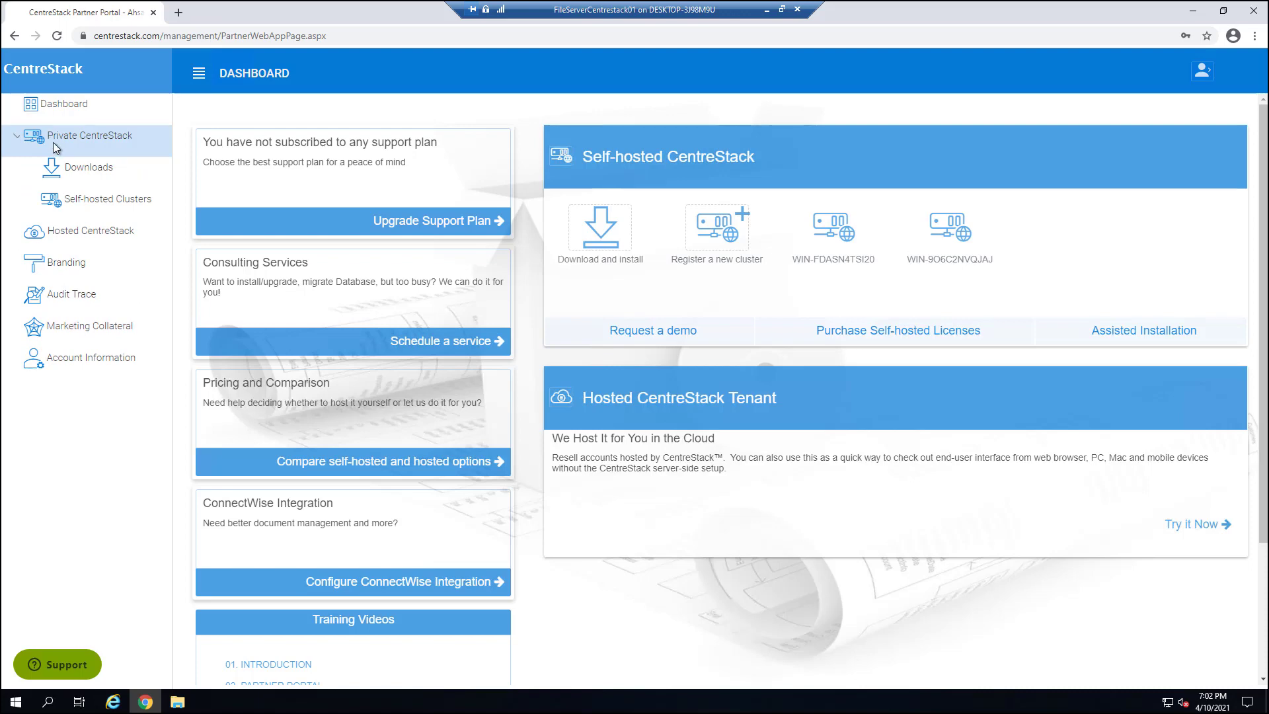
pyautogui.click(69, 166)
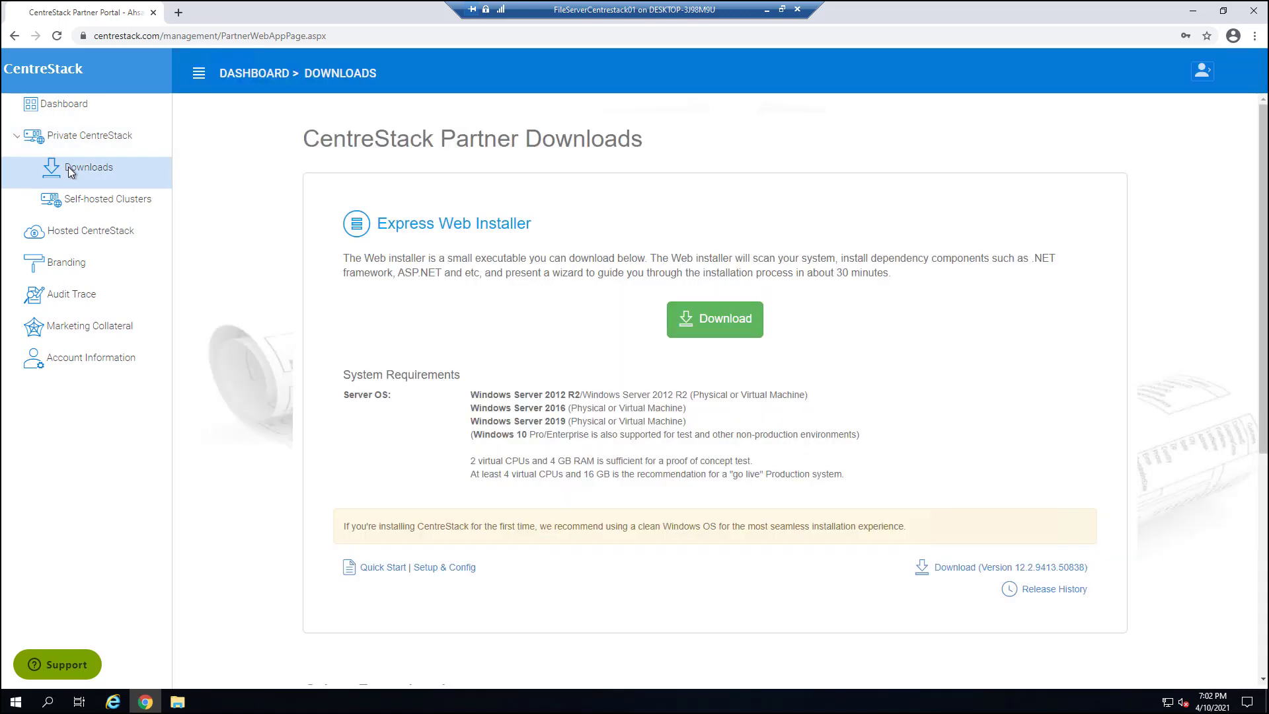
pyautogui.click(94, 200)
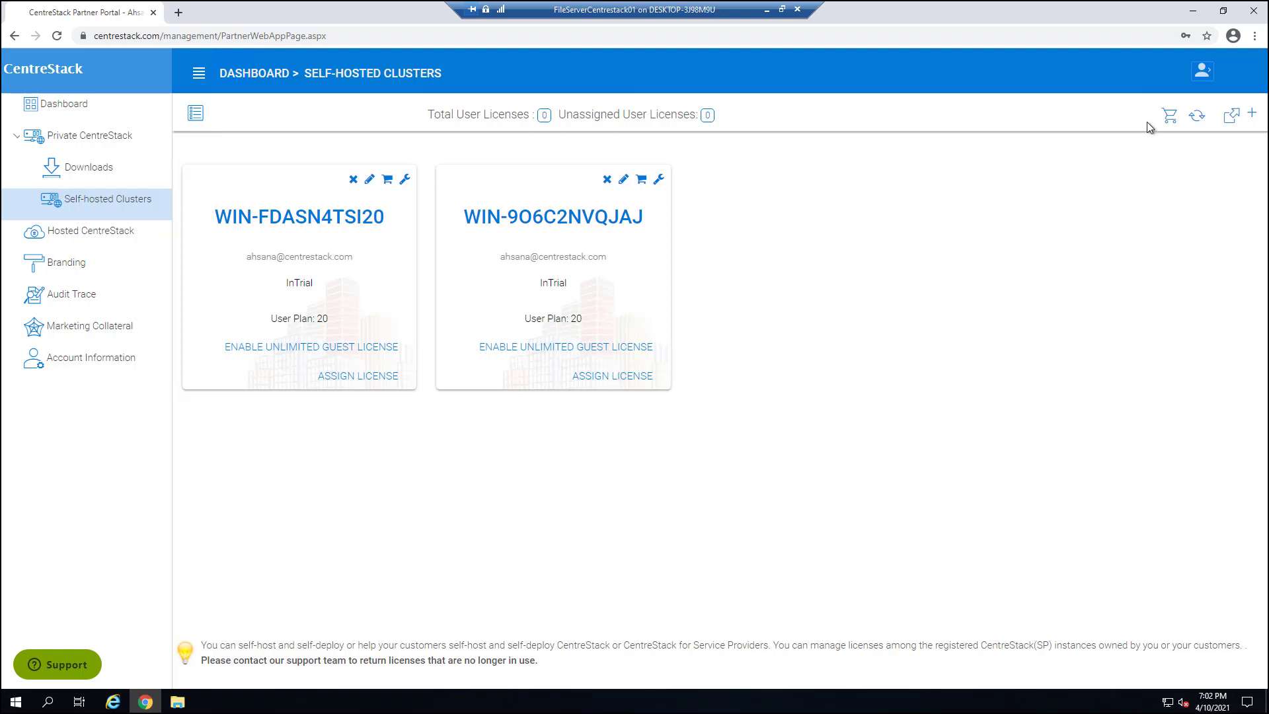
# - Cancel the license purchase page and open Assign License for WIN-FDASN4TSI20
pyautogui.click(1169, 119)
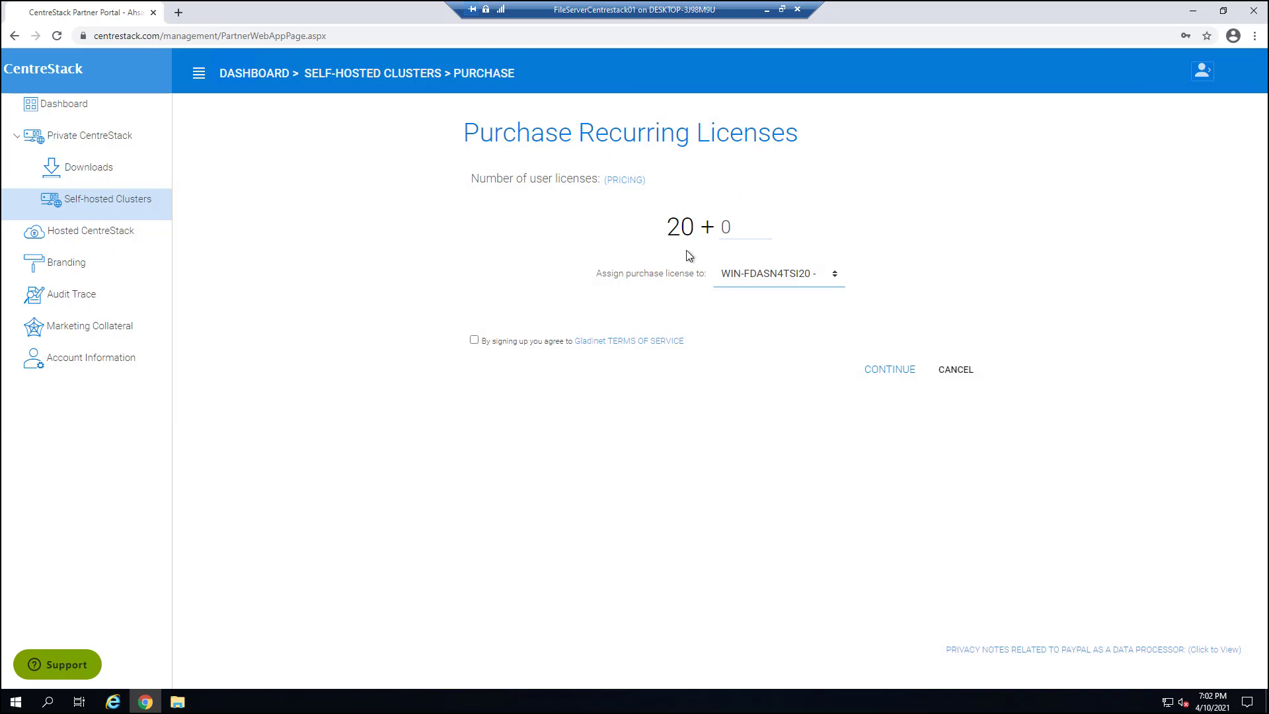
pyautogui.click(367, 74)
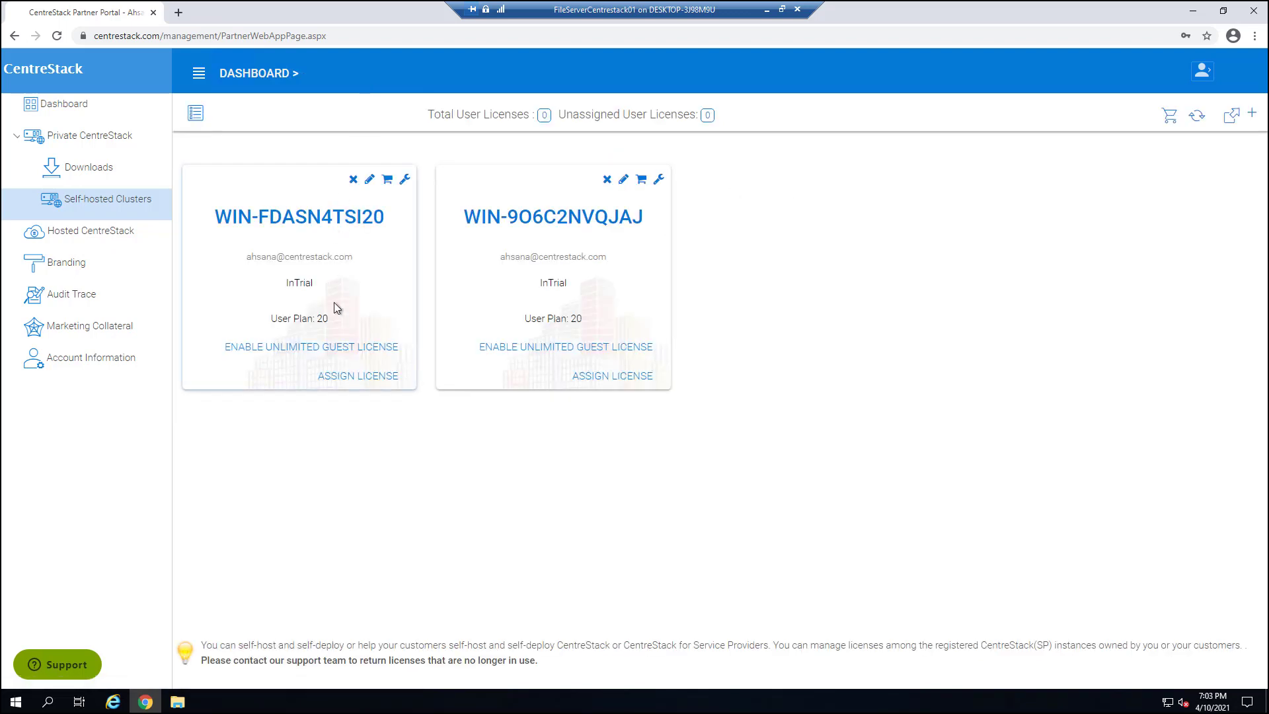
pyautogui.click(362, 378)
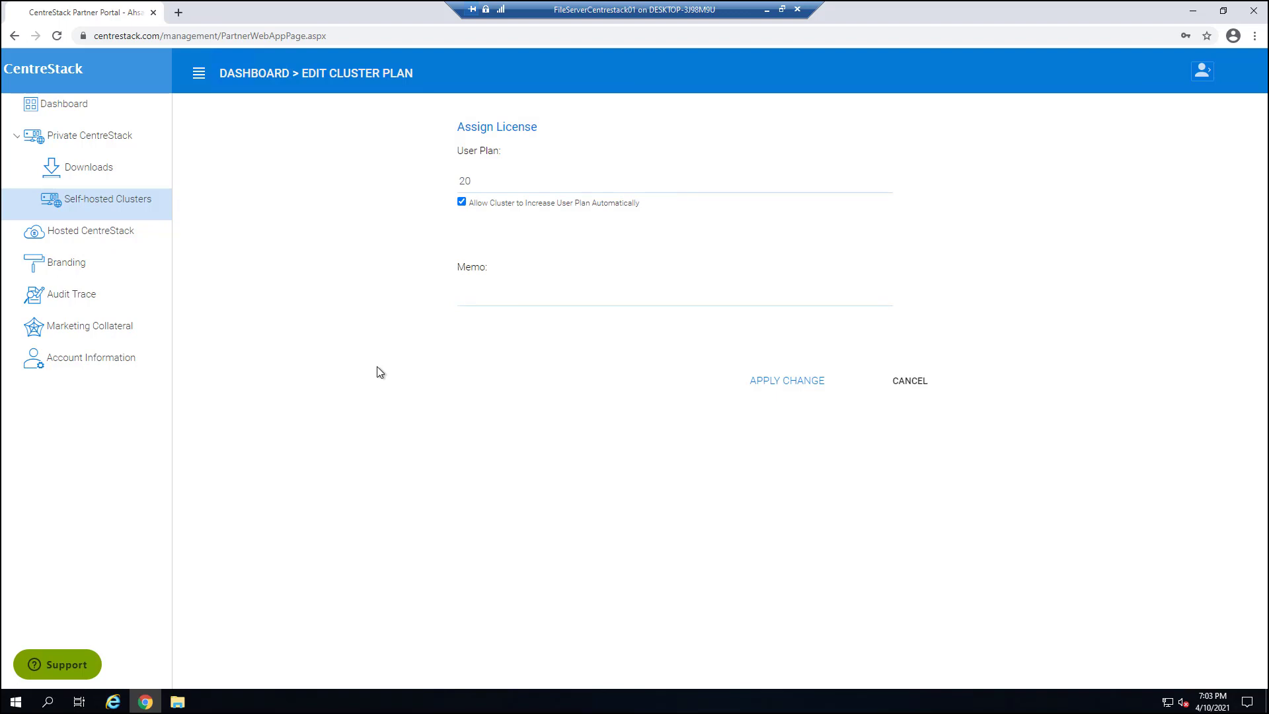
# - Open and cancel a New Tenant form under Hosted CentreStack, then go to Branding
pyautogui.click(127, 236)
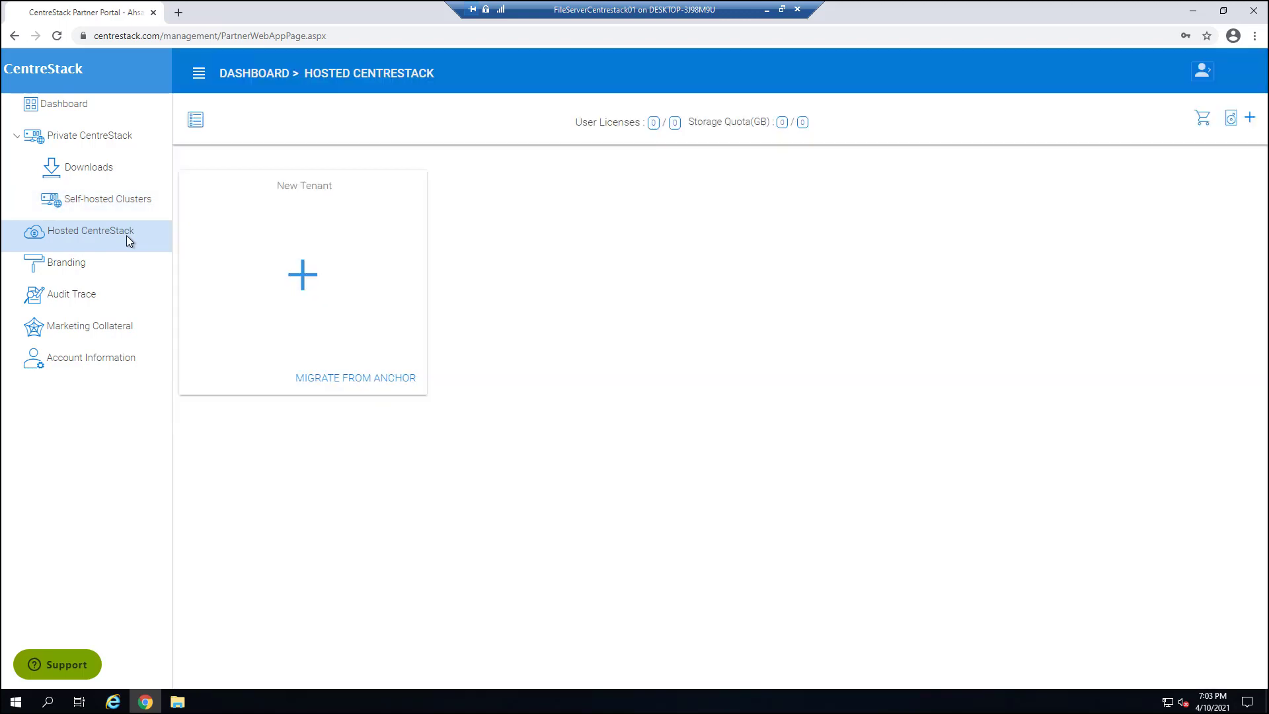
pyautogui.click(303, 287)
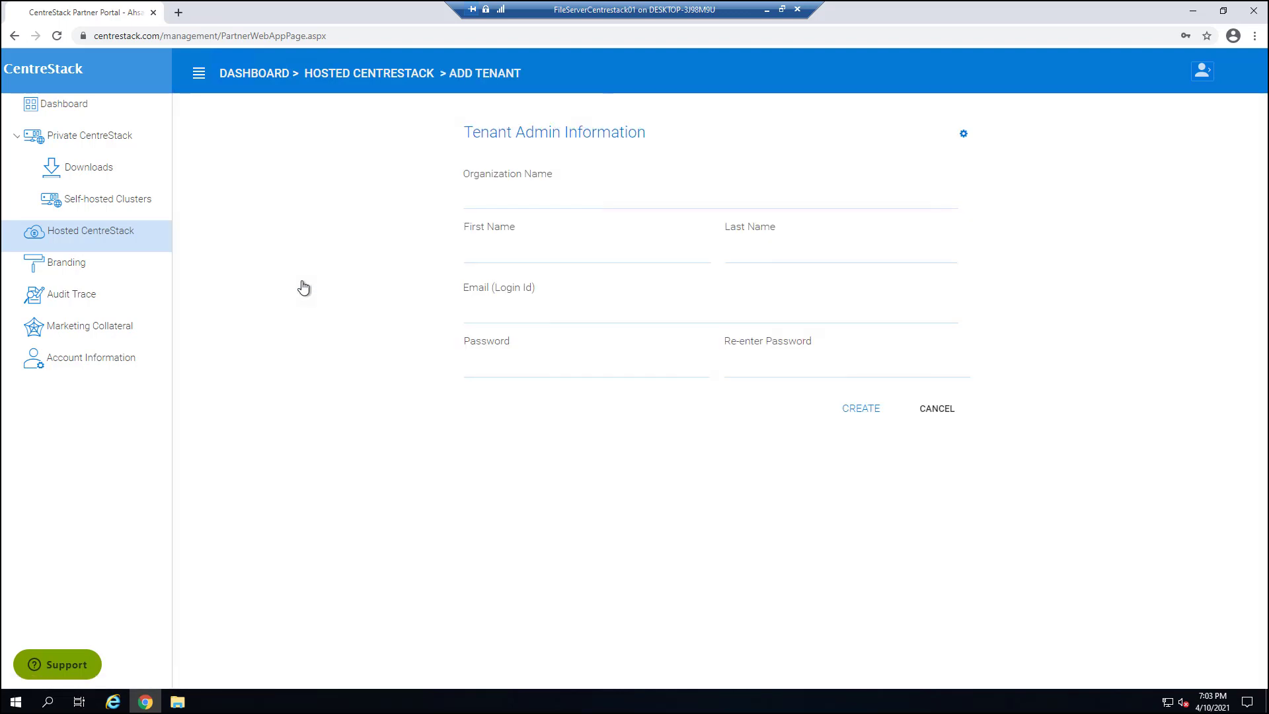
pyautogui.click(86, 237)
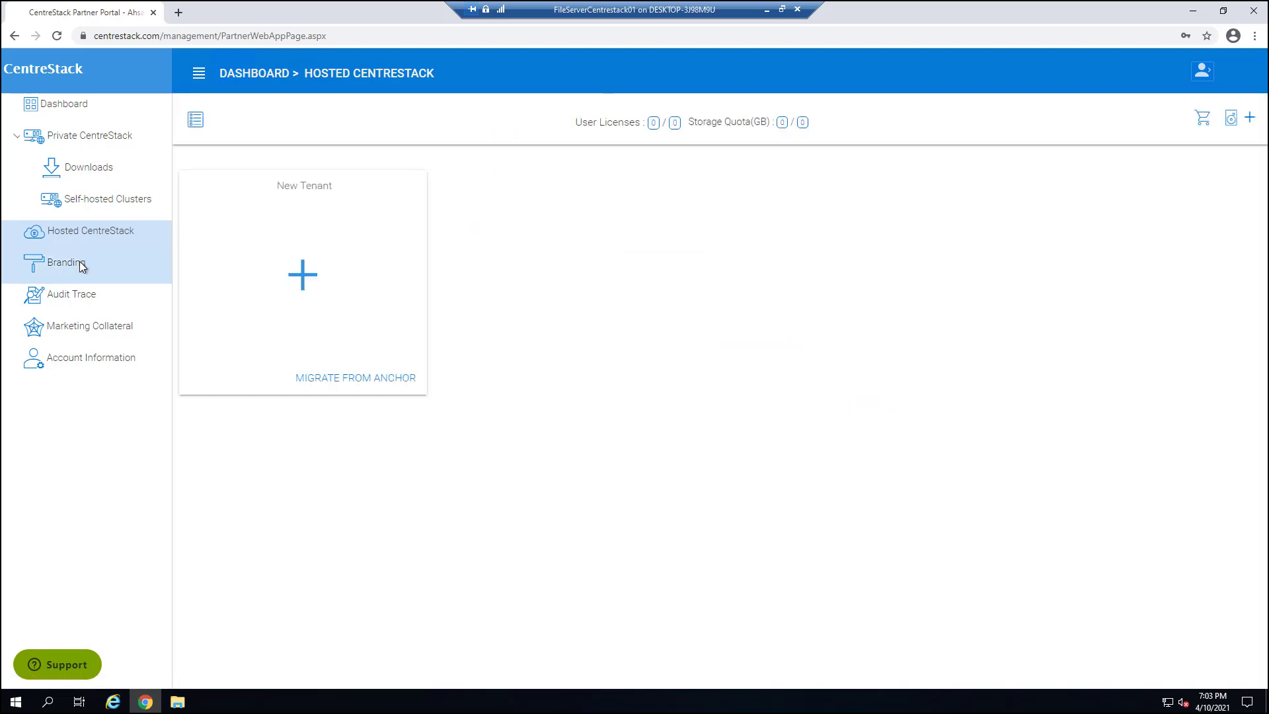
pyautogui.click(80, 262)
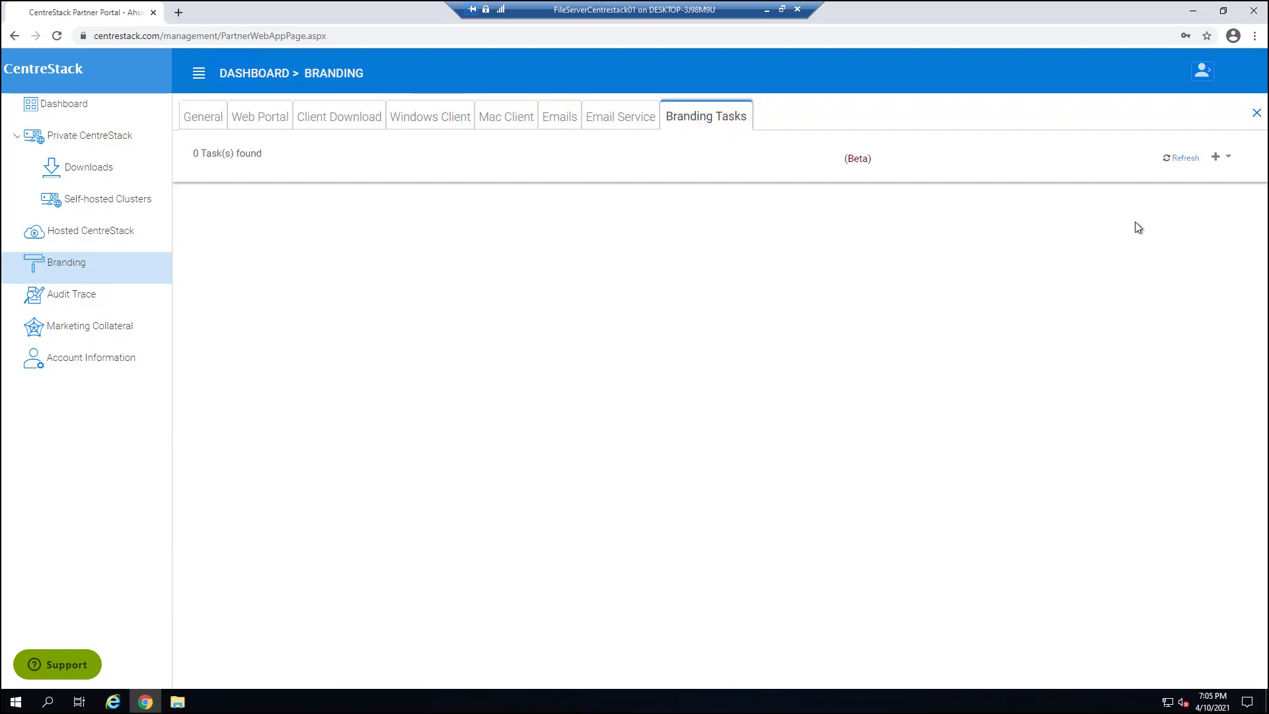
# - Open the Audit Trace and set its date range to Last 6 Months
pyautogui.click(1228, 162)
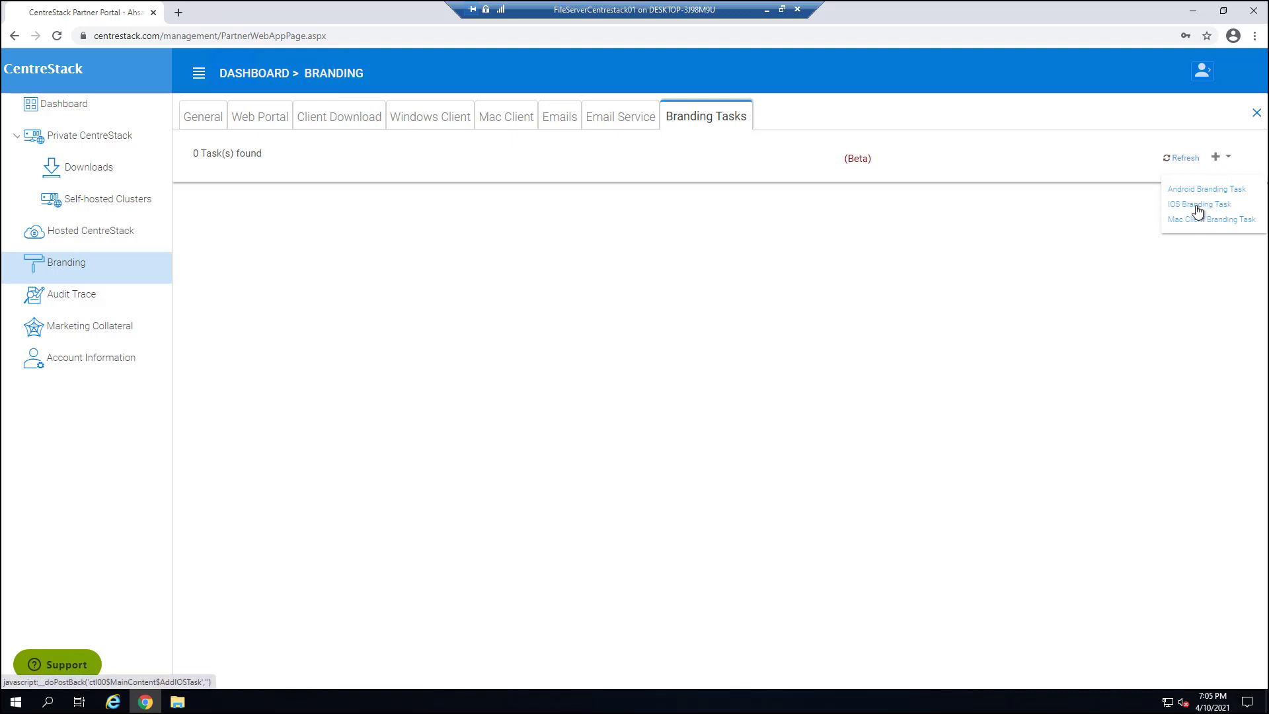
pyautogui.click(103, 298)
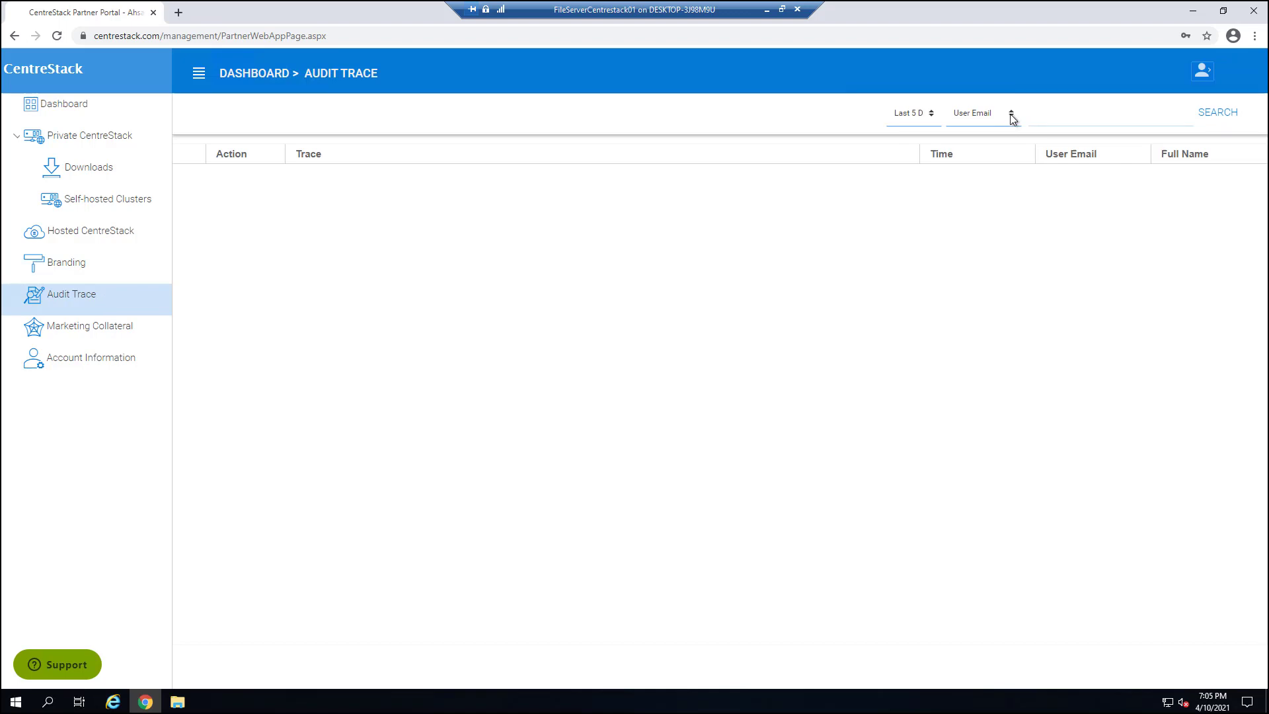
pyautogui.click(930, 114)
pyautogui.click(920, 172)
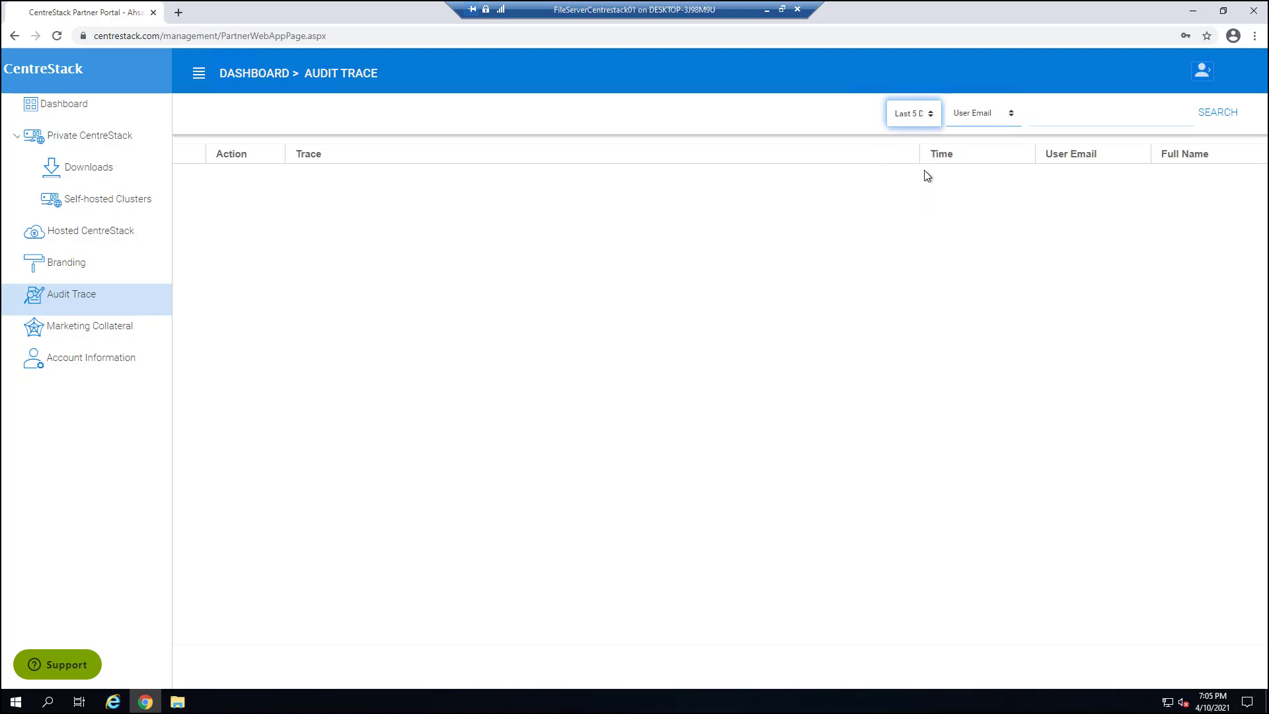
pyautogui.click(1009, 114)
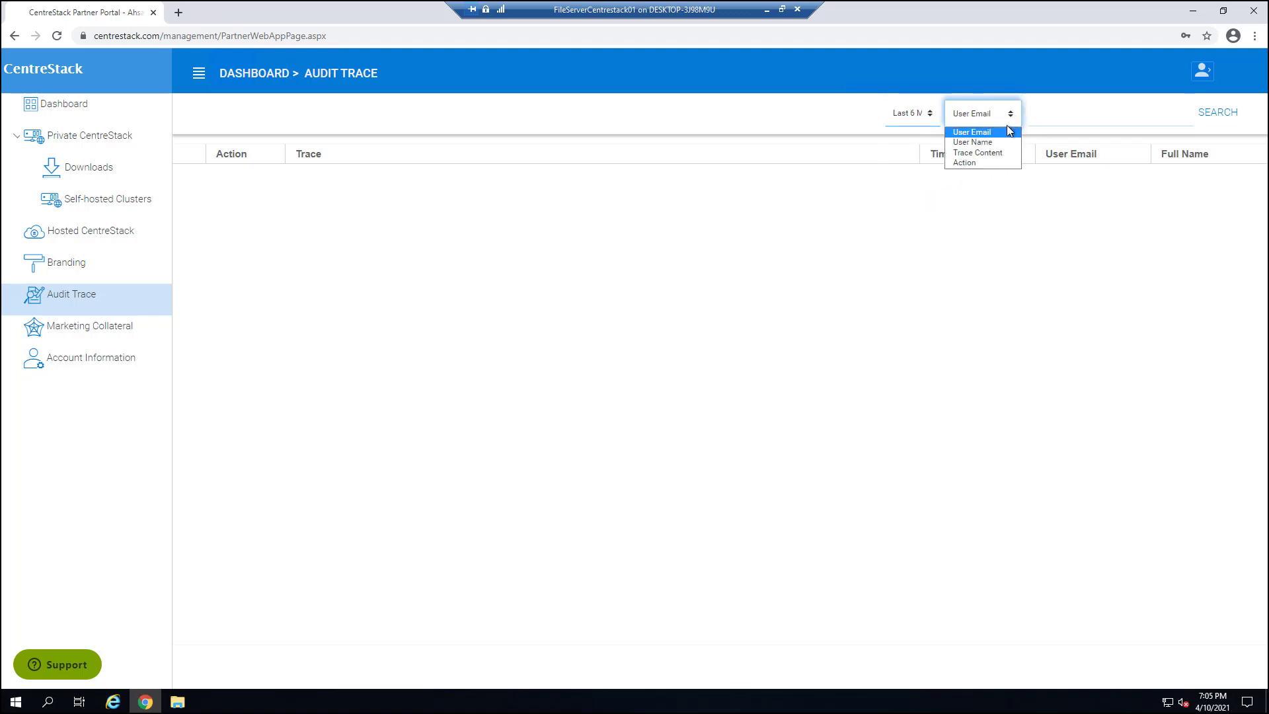
# - Open Marketing Collateral and scroll through the resources
pyautogui.click(125, 327)
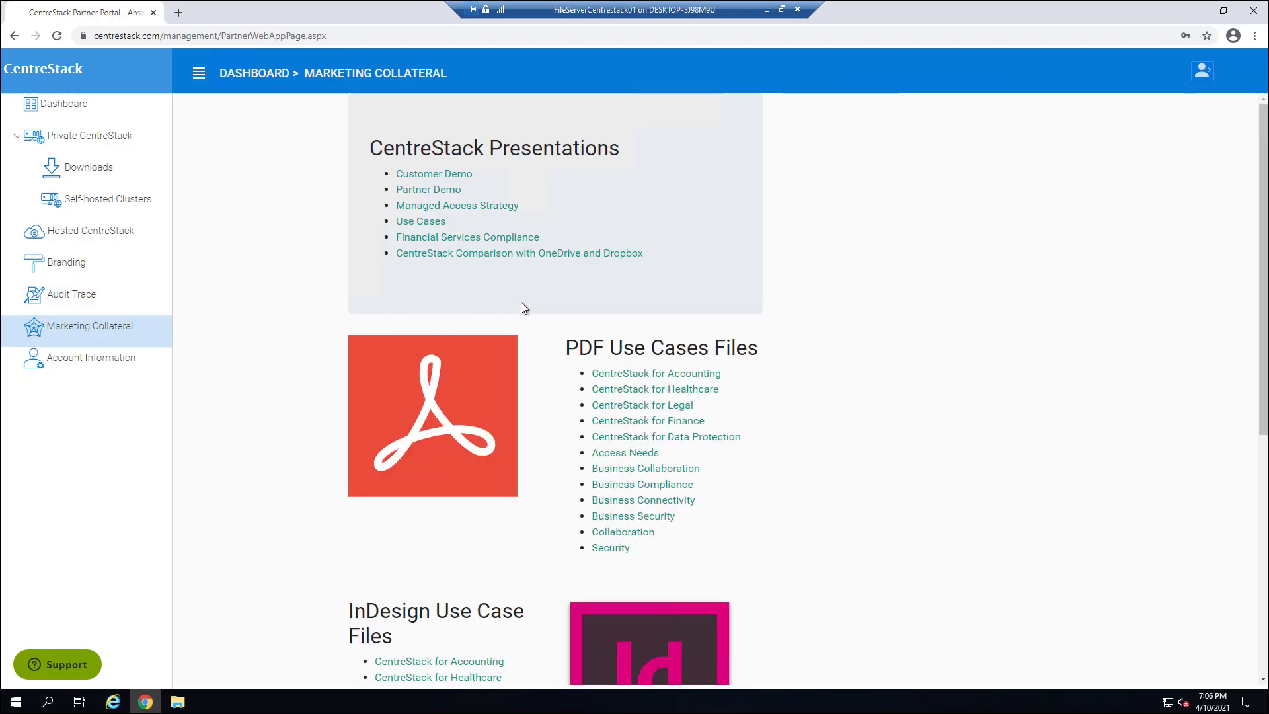
pyautogui.scroll(-1, 518, 306)
pyautogui.scroll(-1, 515, 310)
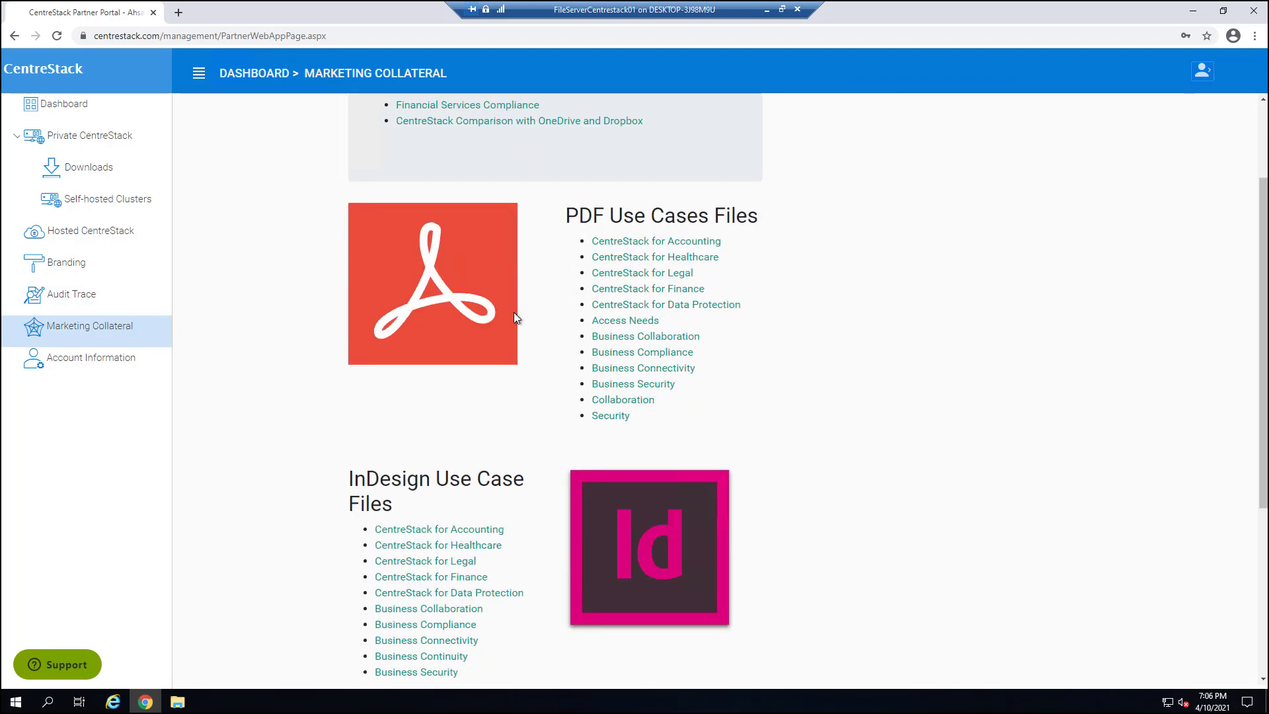
pyautogui.scroll(-1, 513, 312)
pyautogui.scroll(-1, 513, 319)
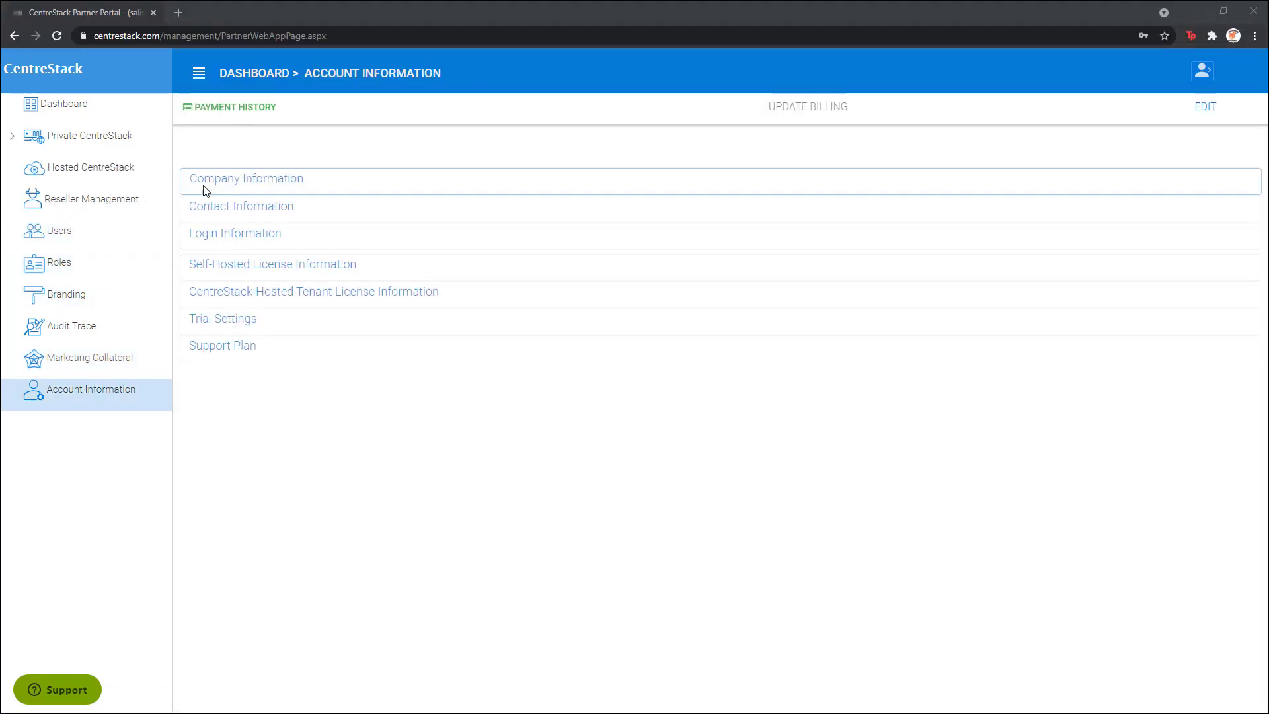
pyautogui.click(240, 113)
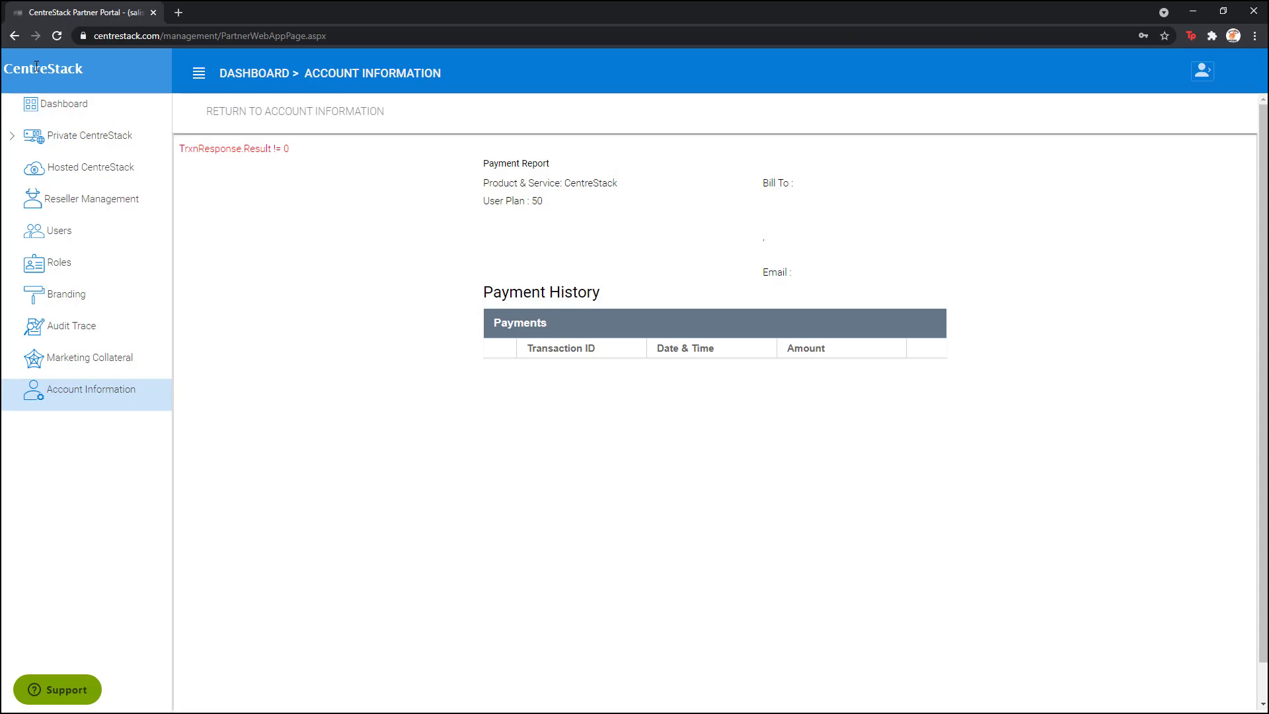
pyautogui.click(247, 118)
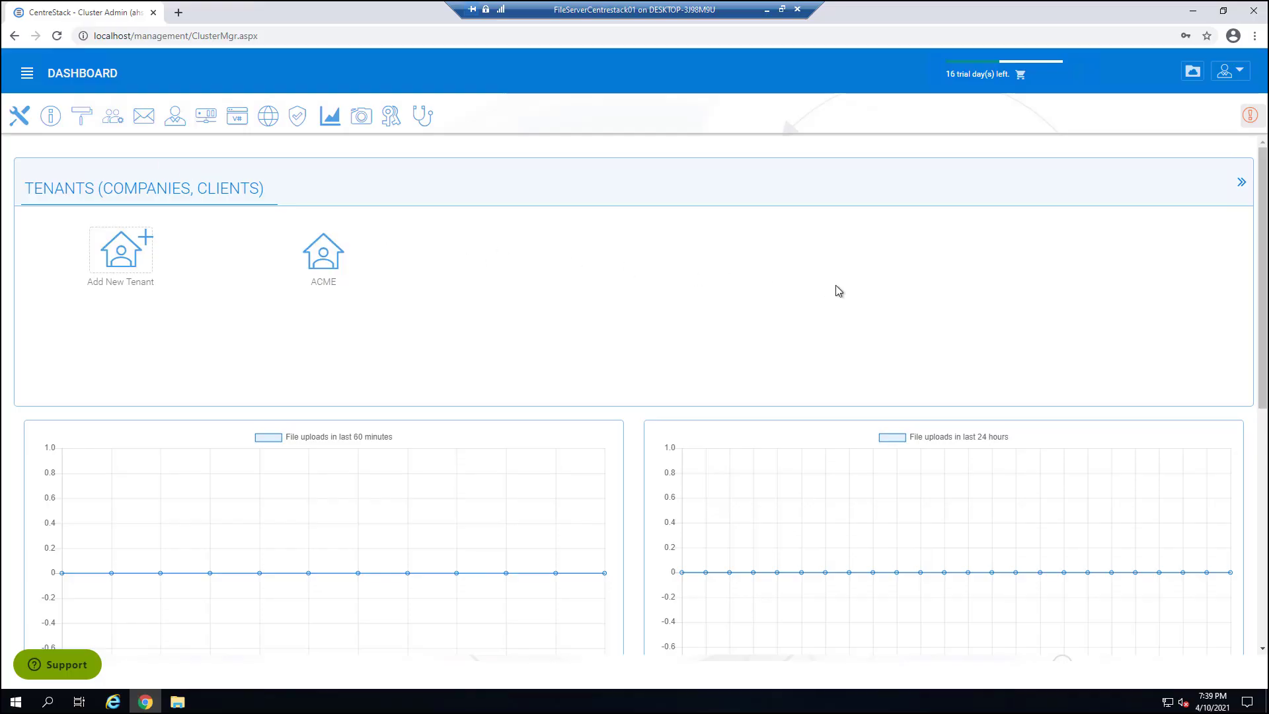
# - Open the dashboard warning showing external DNS is not configured for this worker node
pyautogui.click(1251, 115)
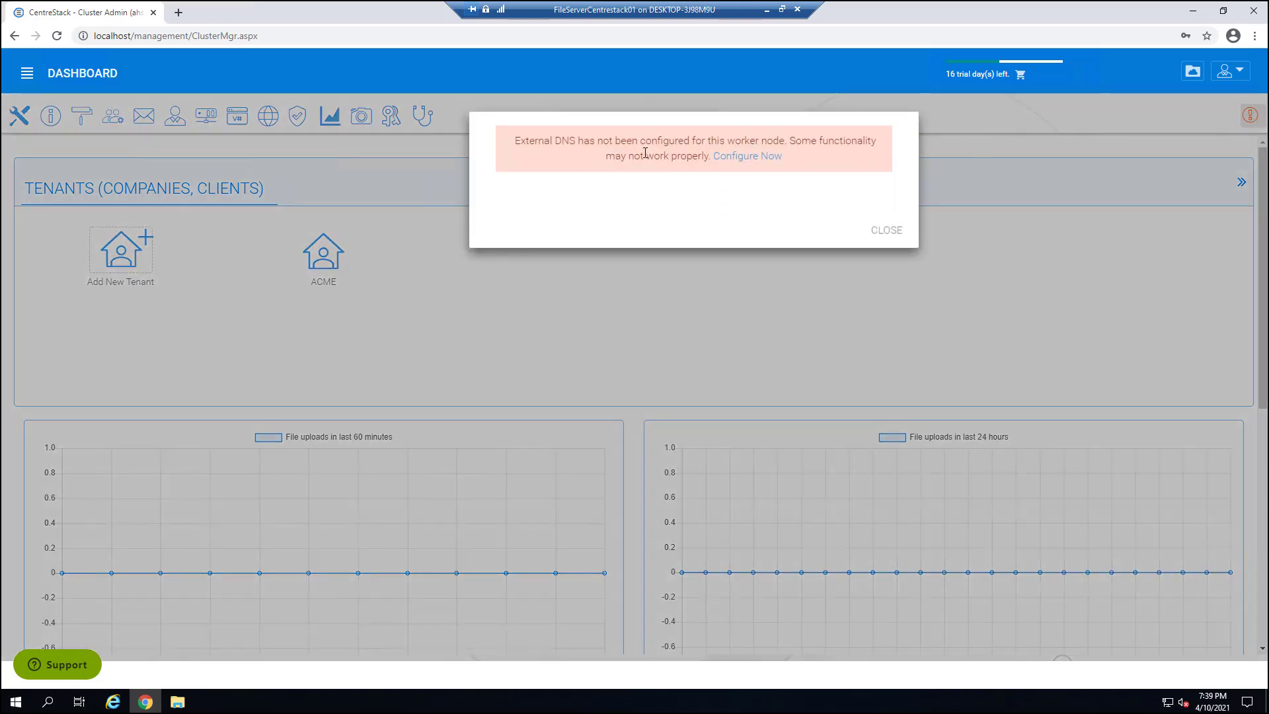